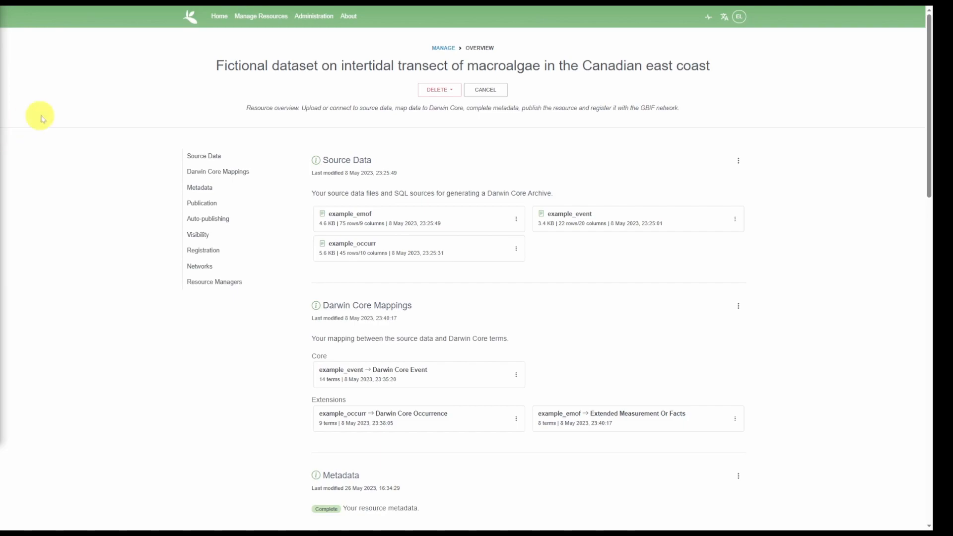
Publish the macroalgae transect dataset as major version 1.0, leaving the change summary empty.
scroll(784, 189, "down", 3)
scroll(783, 187, "down", 5)
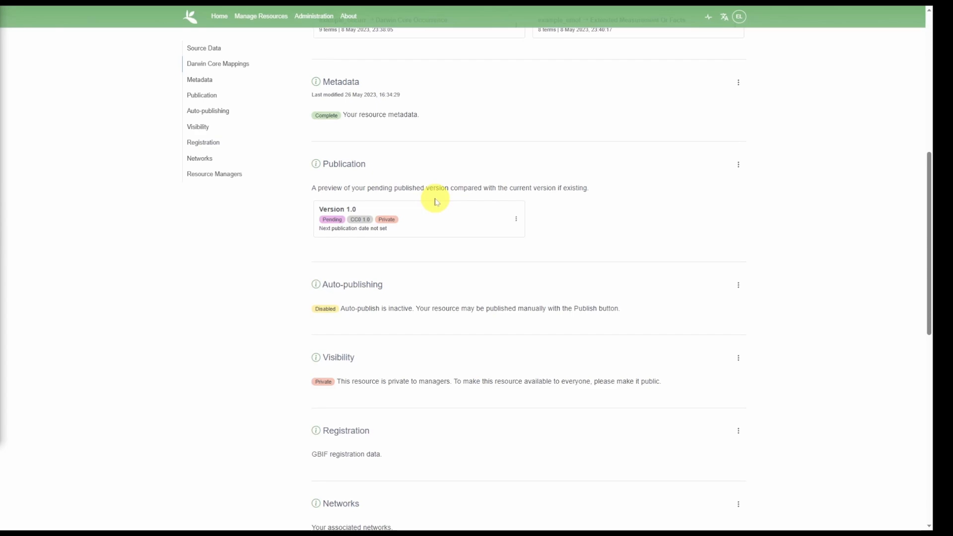
left_click(739, 164)
left_click(754, 187)
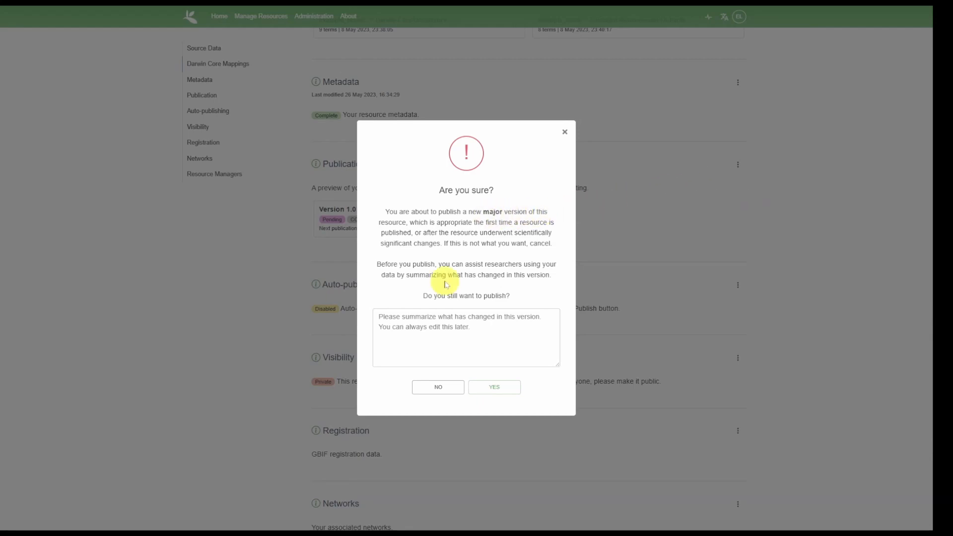
left_click(455, 328)
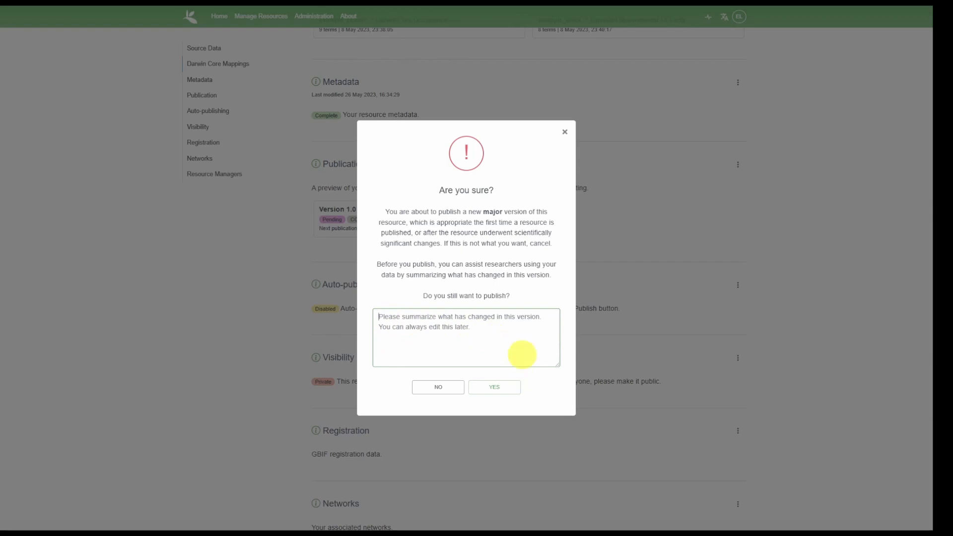
left_click(509, 388)
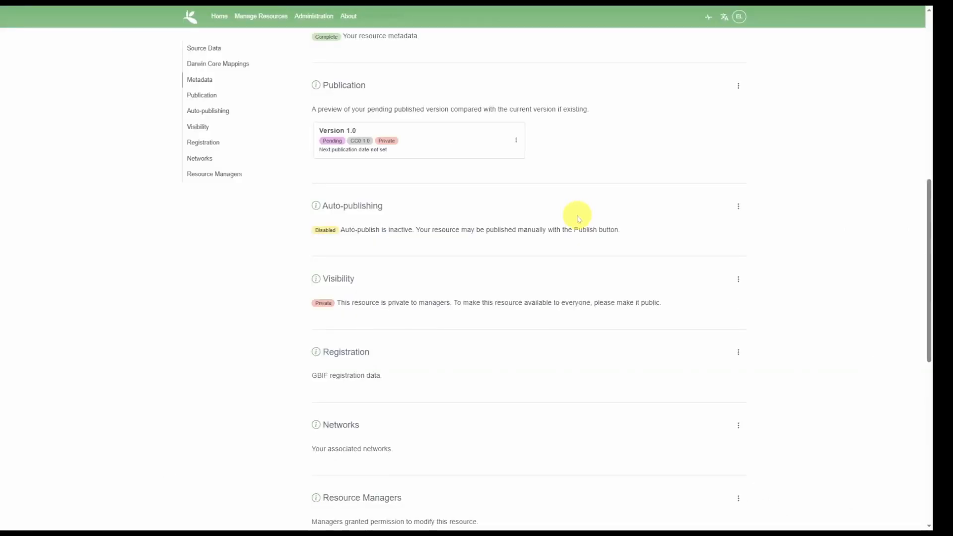
Change the resource's visibility to Public, effective immediately.
scroll(578, 218, "down", 1)
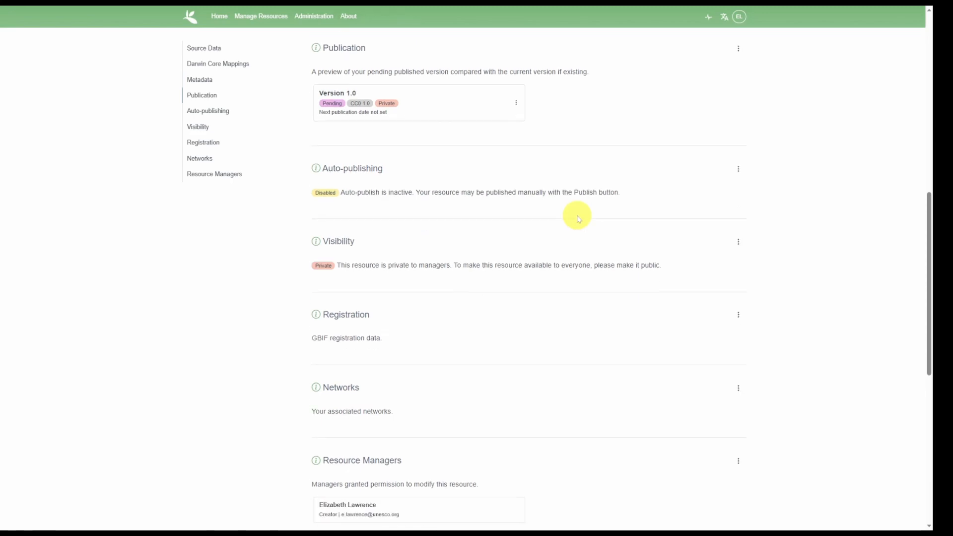
scroll(578, 219, "down", 1)
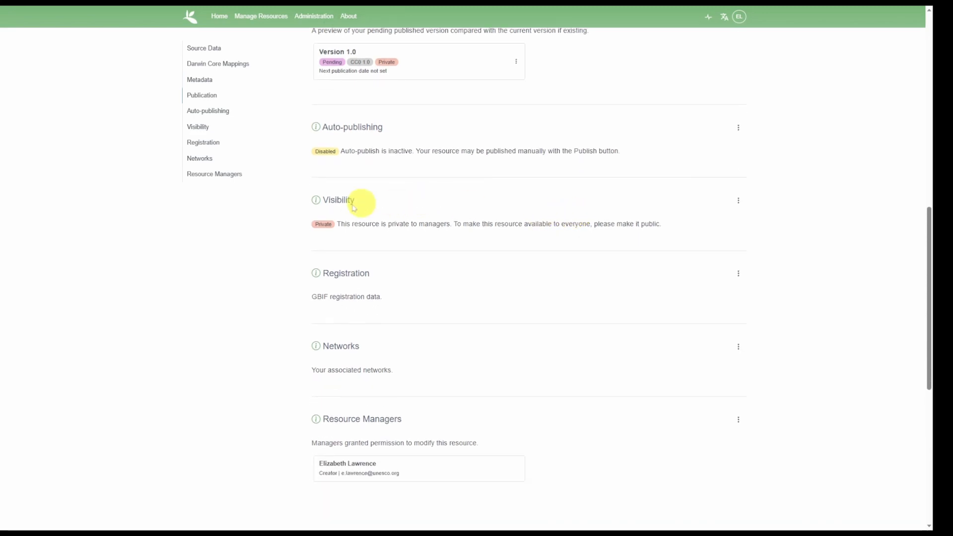
left_click(738, 201)
left_click(761, 219)
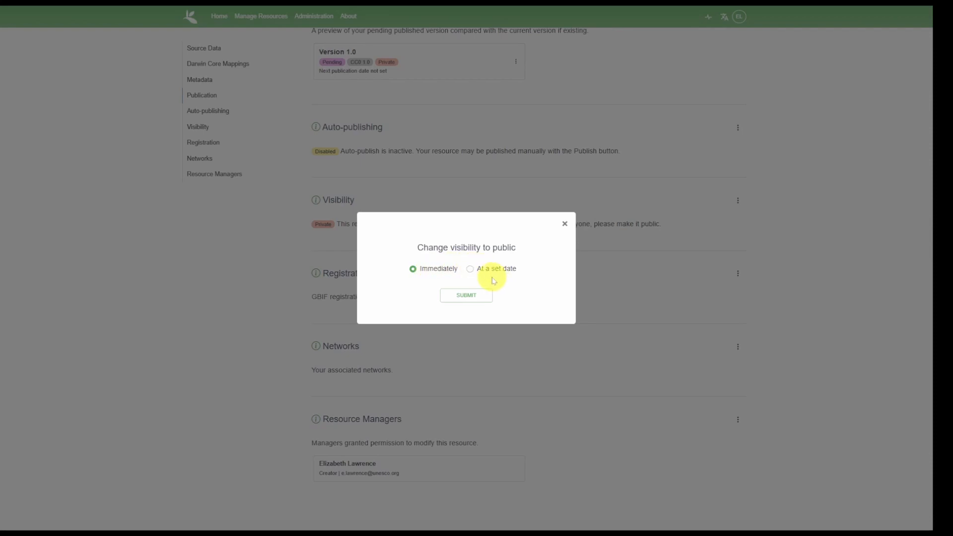
left_click(564, 224)
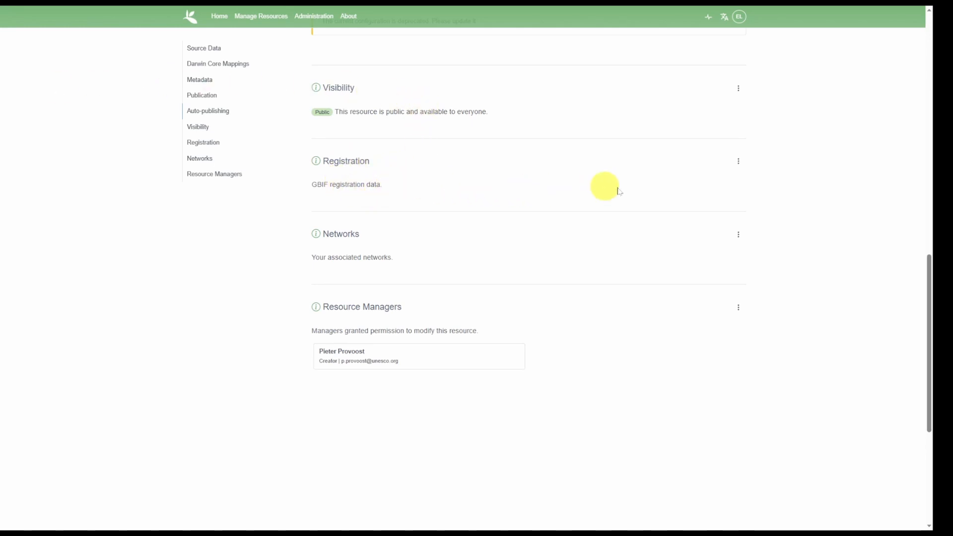
Register the resource with GBIF after accepting the GBIF data sharing agreement.
left_click(741, 165)
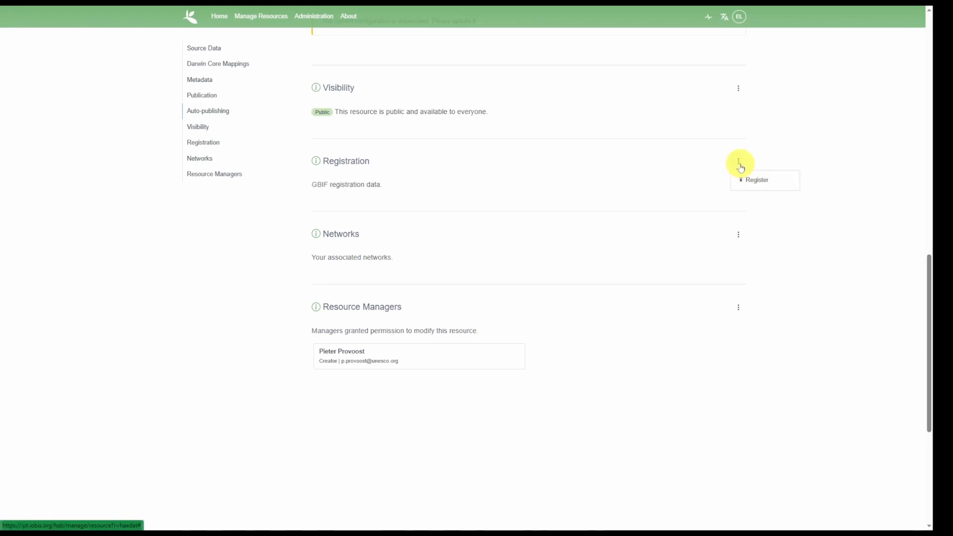
left_click(760, 180)
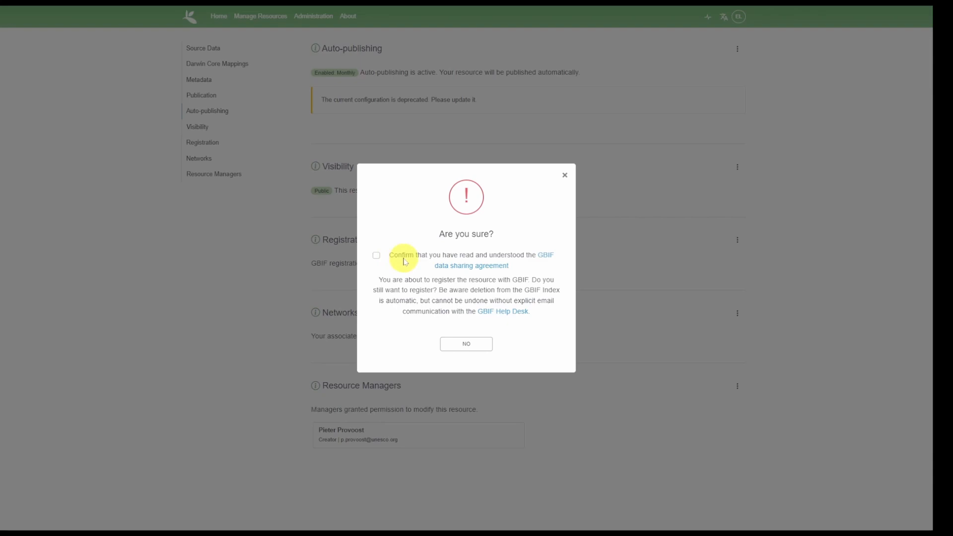
left_click(376, 257)
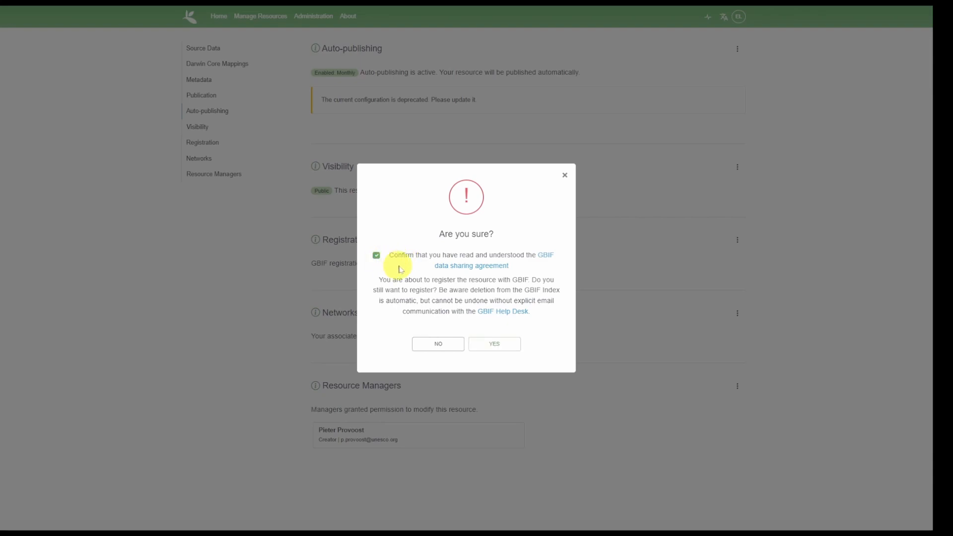
left_click(497, 344)
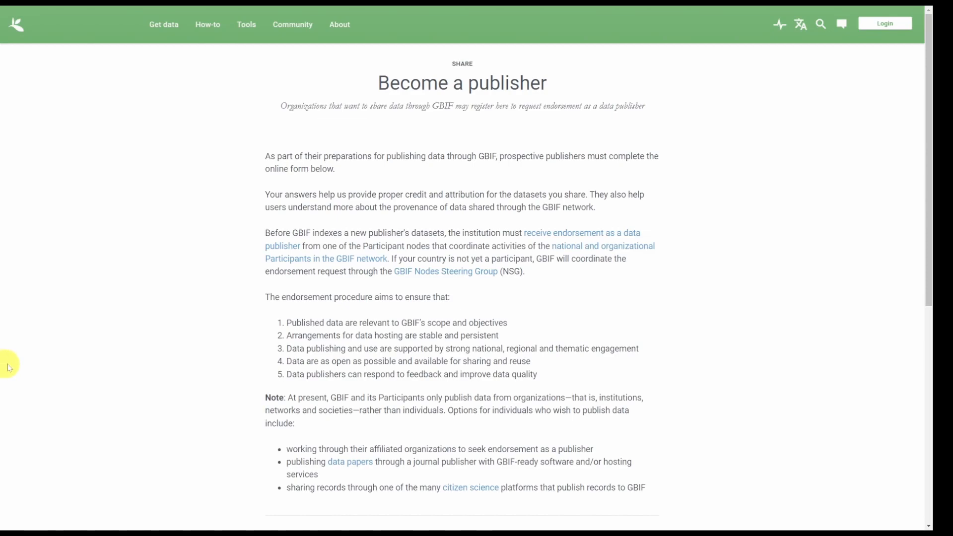
Search the registered organizations for 'OBIS' and dismiss the suggestions without picking one.
scroll(621, 349, "down", 6)
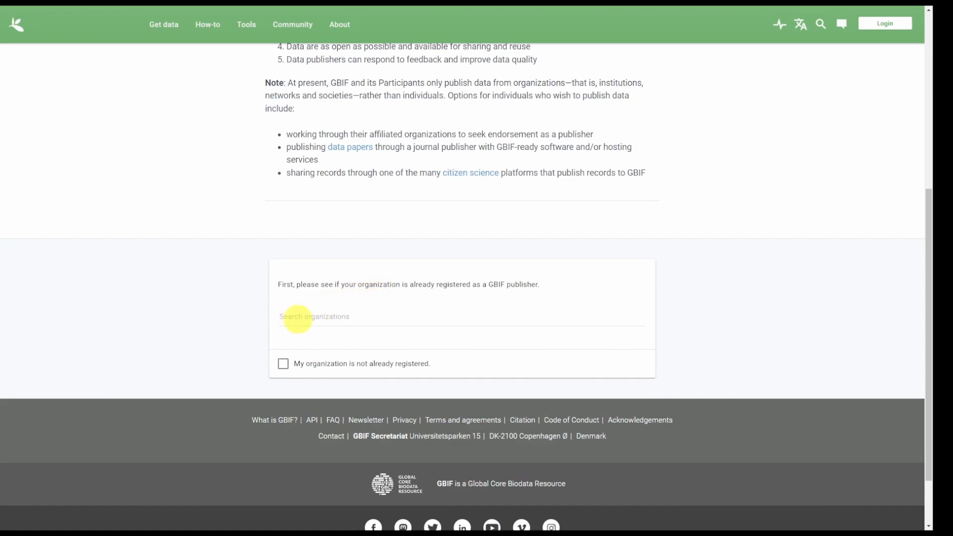
left_click(297, 319)
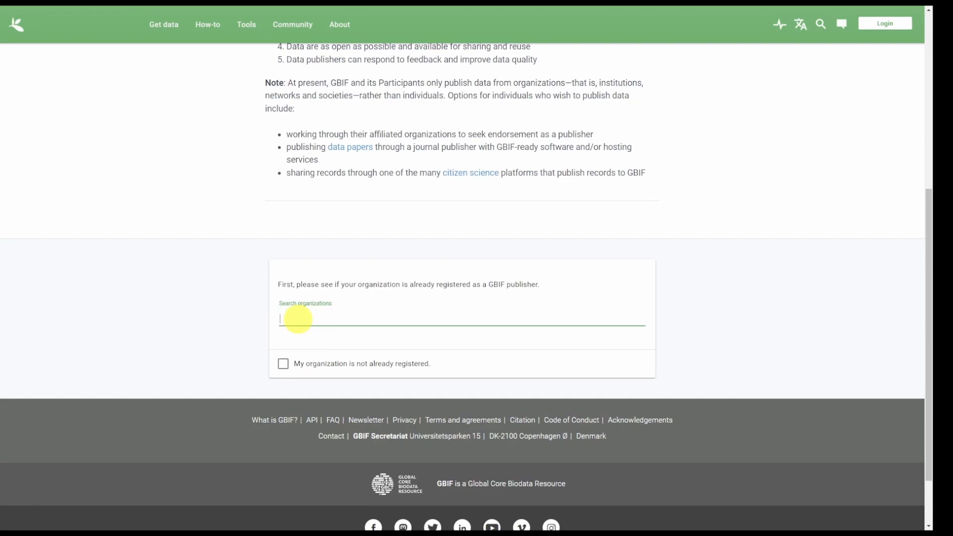
type("OBIS")
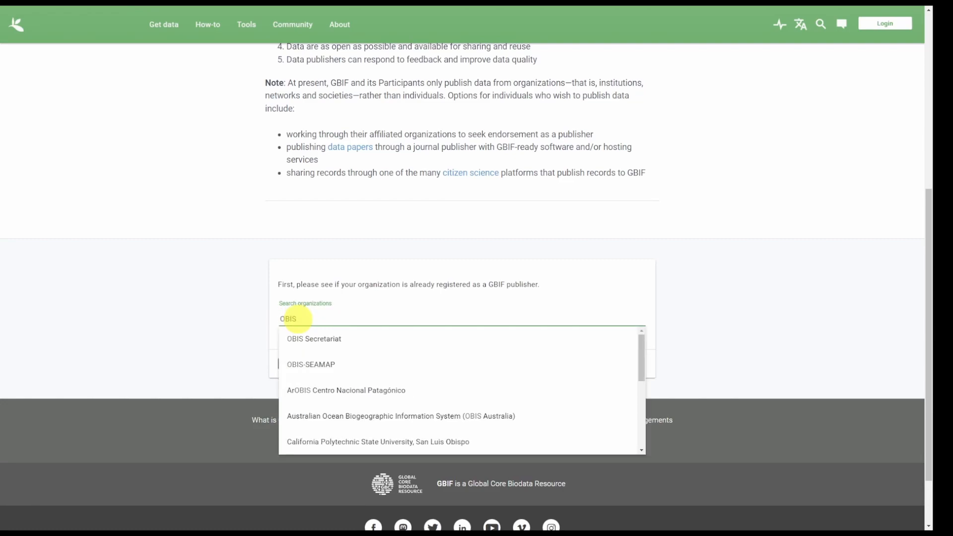
scroll(571, 368, "down", 1)
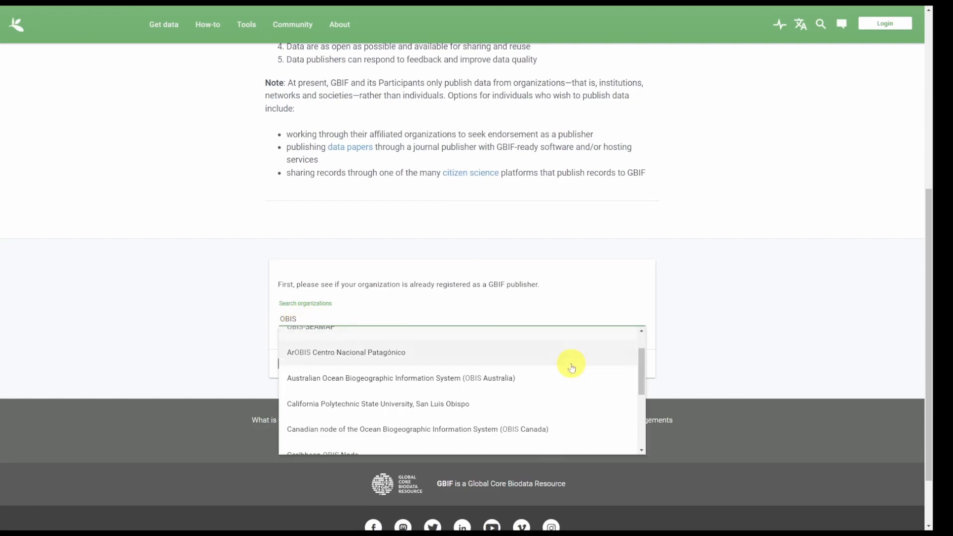
scroll(571, 367, "down", 4)
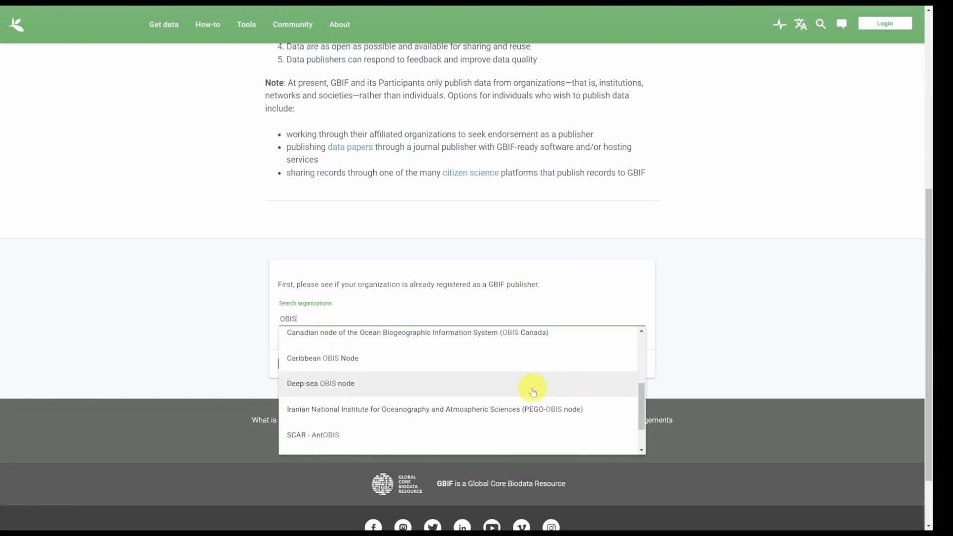
scroll(532, 392, "down", 2)
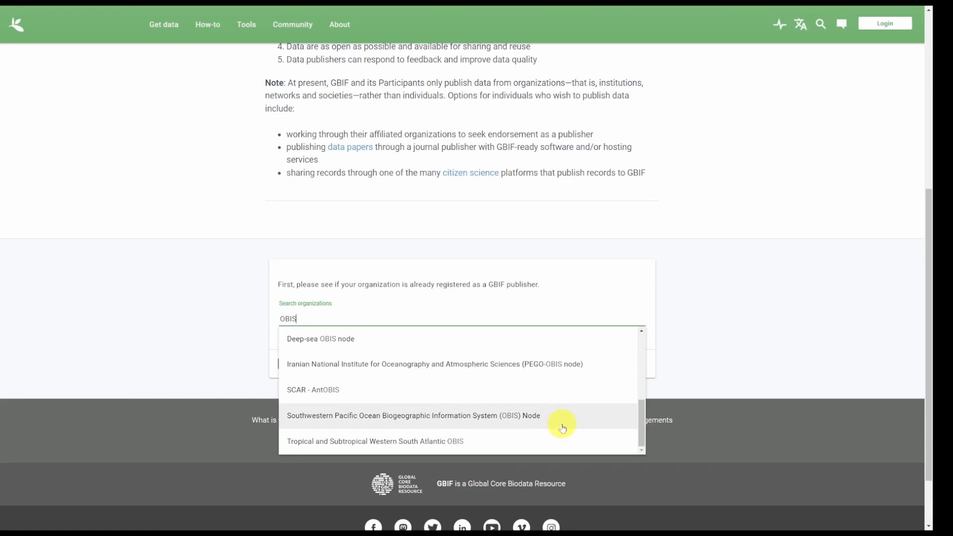
left_click(562, 417)
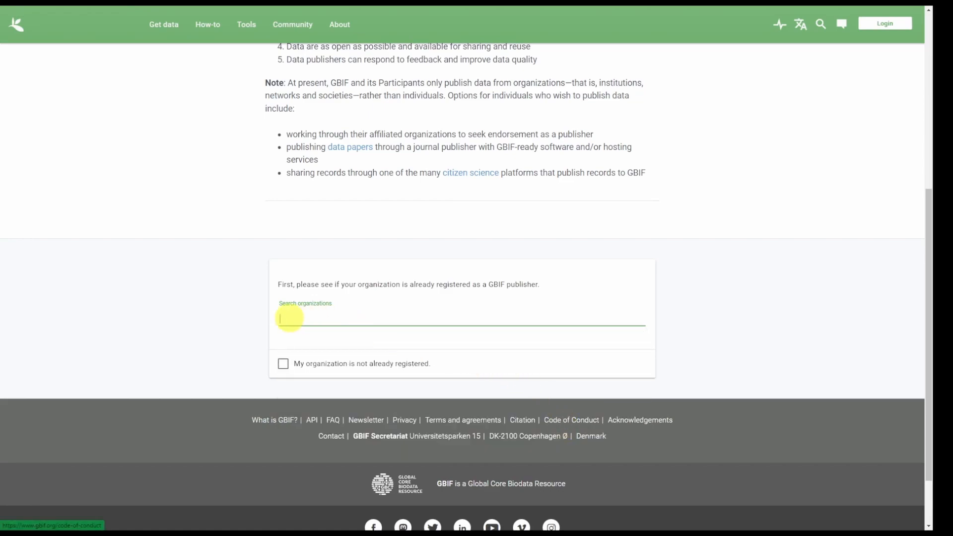
Mark 'My organization is not already registered' to reveal the organization details fields.
left_click(283, 364)
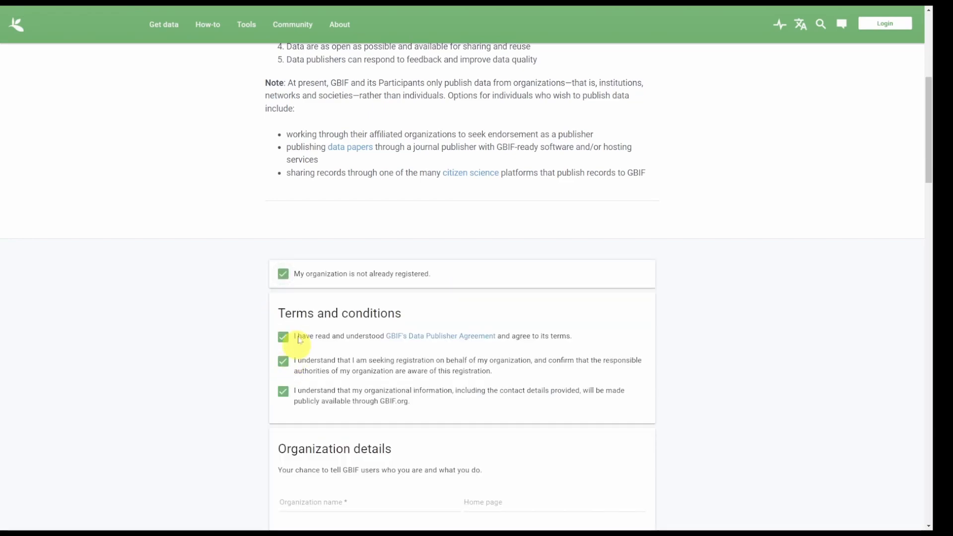
scroll(406, 283, "down", 2)
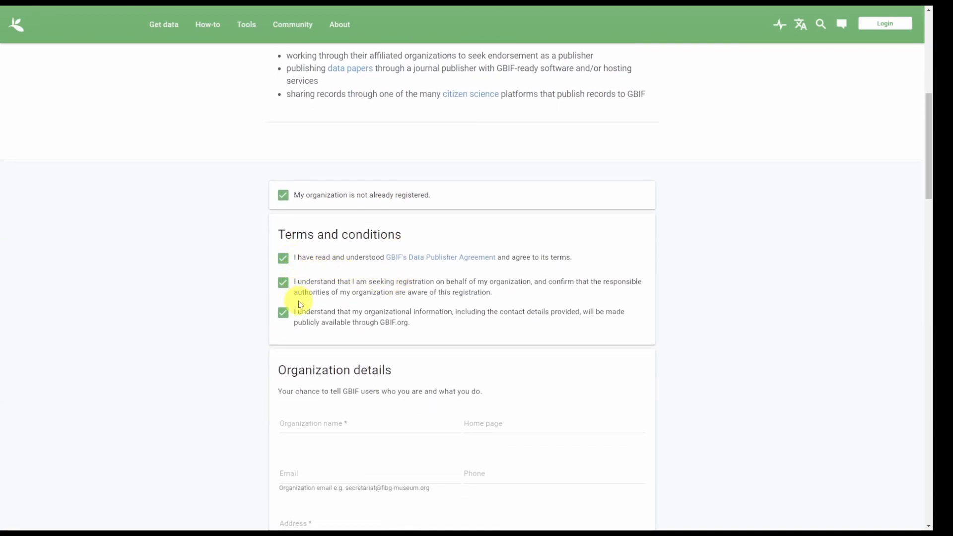
scroll(302, 302, "down", 5)
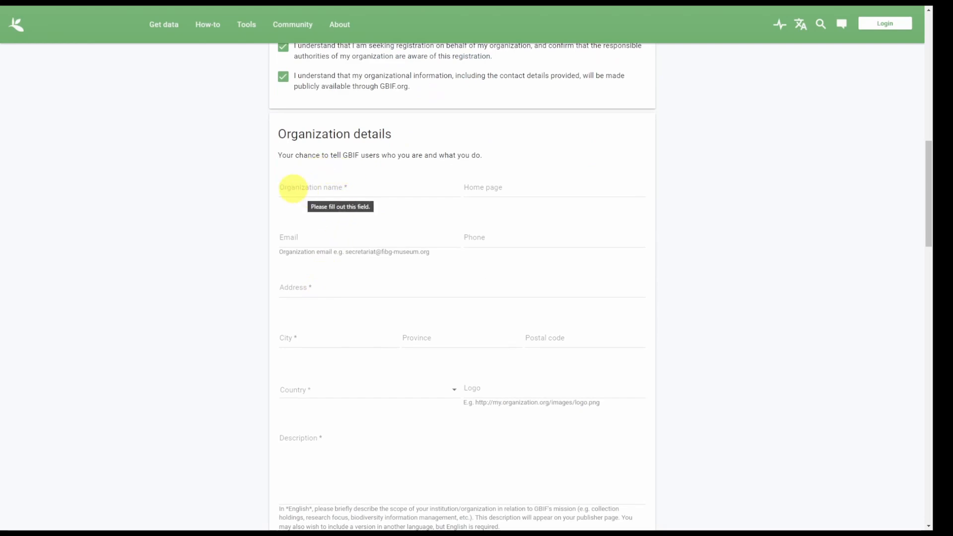
Enter organization name 'OBIS Secretariat', home page obis.org and the organization's contact e-mail.
left_click(293, 188)
type("OBIS Secretariat")
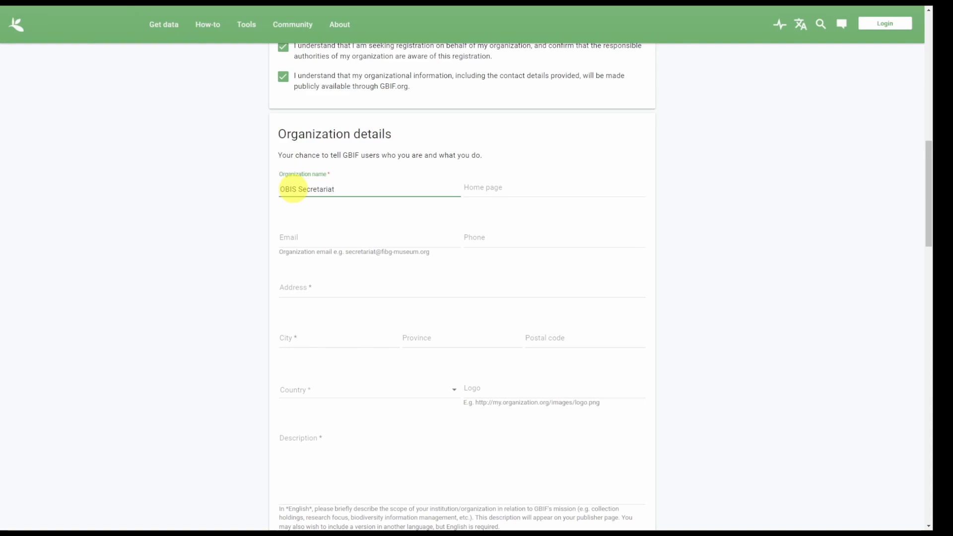
left_click(484, 189)
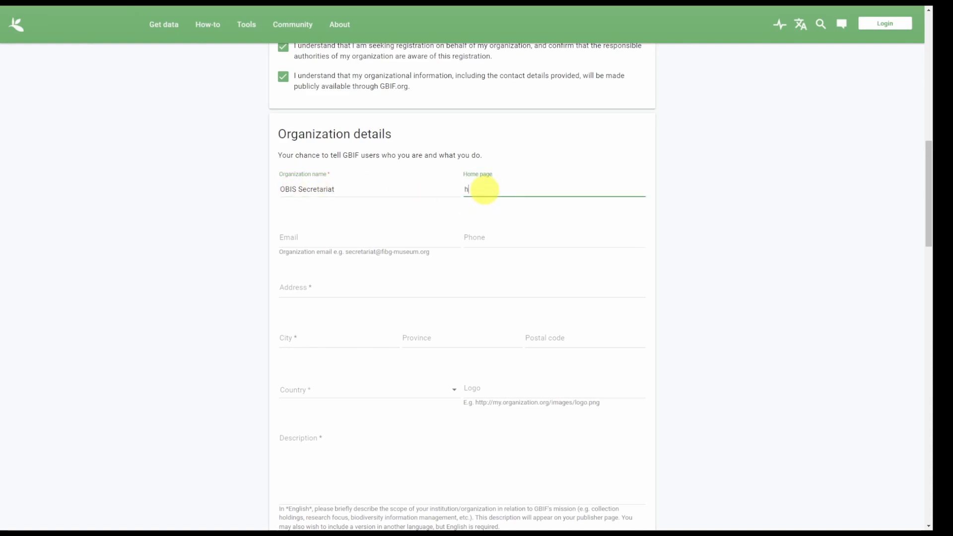
type("ttps://obis.org")
left_click(315, 237)
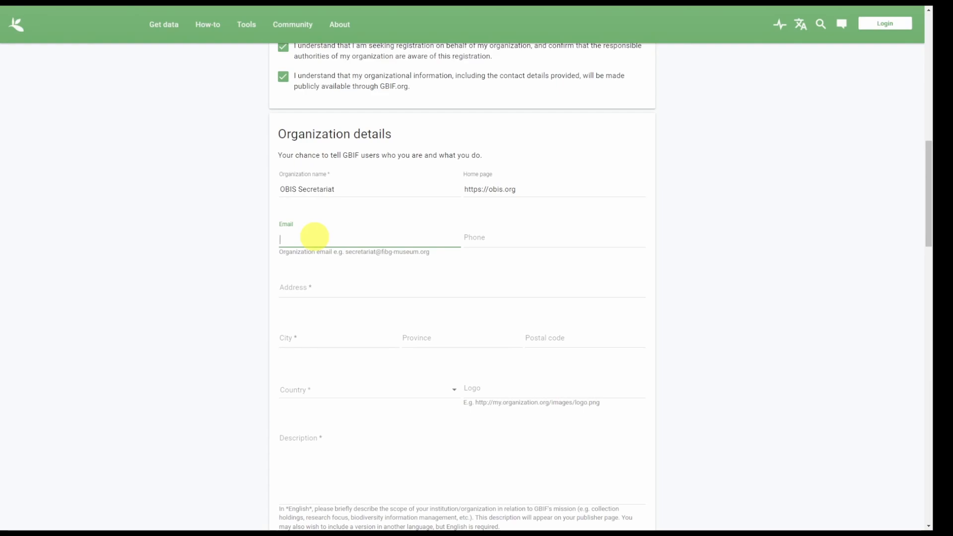
Enter the street address, city Oostende and country Belgium.
left_click(314, 283)
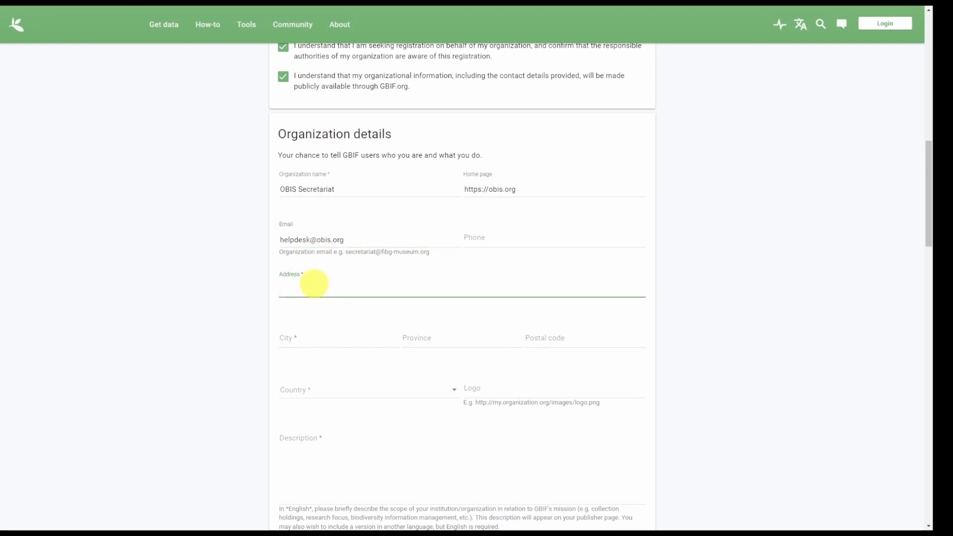
type("Jacobsenstraat 1")
left_click(329, 336)
type("Oostende")
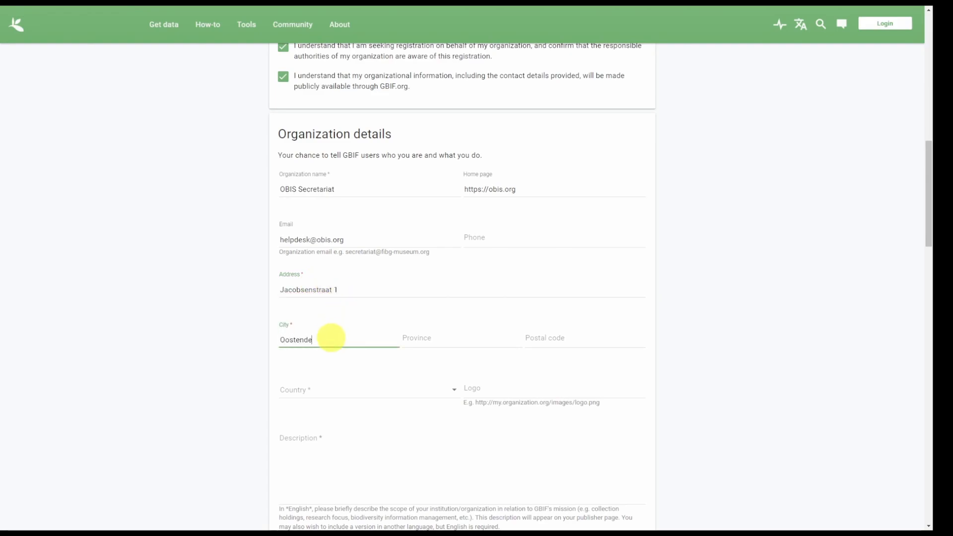
left_click(325, 388)
type("be")
left_click(303, 472)
scroll(342, 367, "down", 2)
scroll(324, 266, "down", 2)
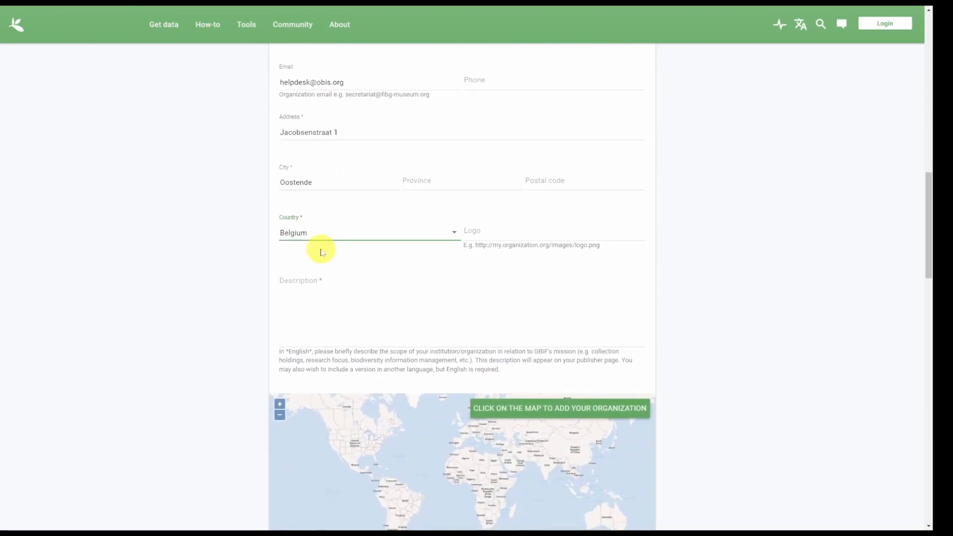
Describe the organization as 'The secretariat of the Ocean Biodiversity Information System'.
left_click(318, 281)
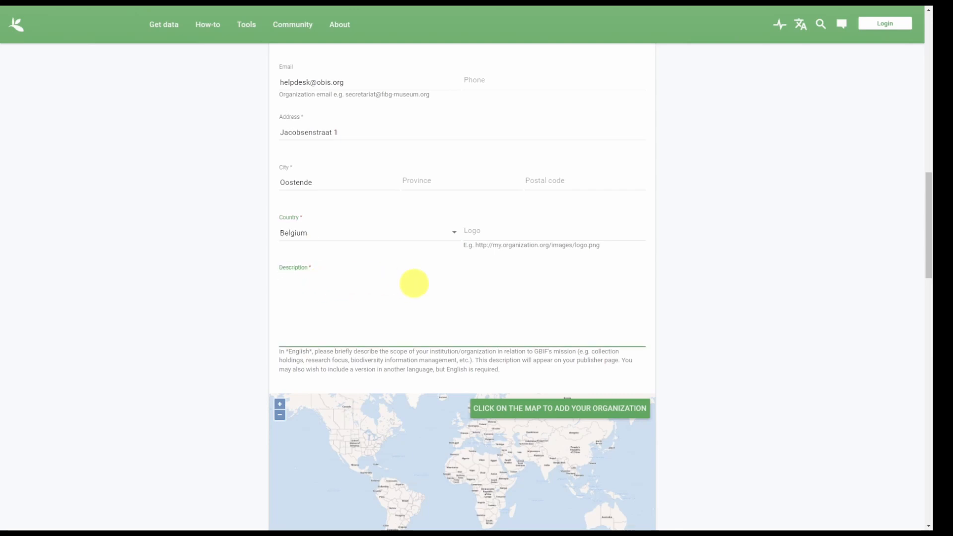
type("The secretariat of the Ocean Biodiversity Information System")
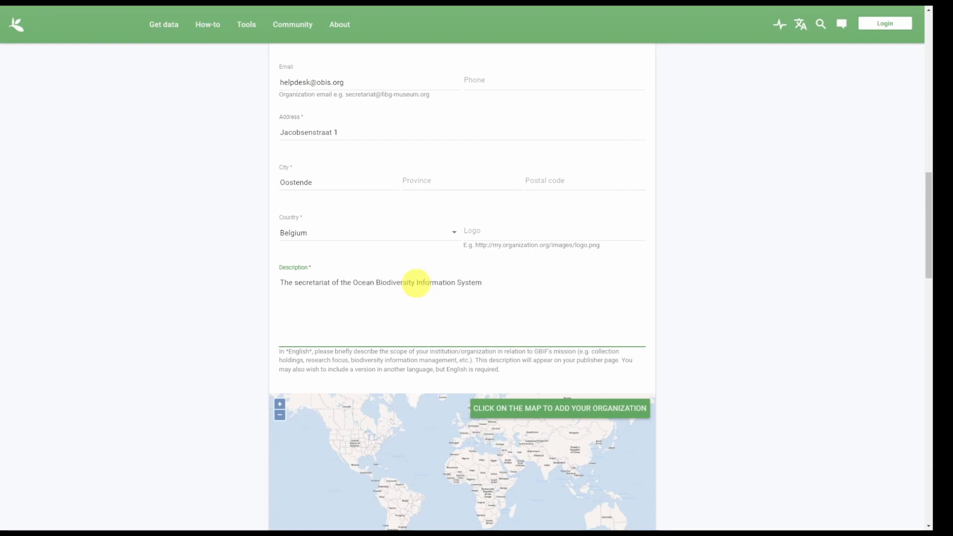
scroll(700, 270, "down", 3)
Zoom the map in to Oostende and pin the organization's location.
left_click_drag(480, 315, 438, 341)
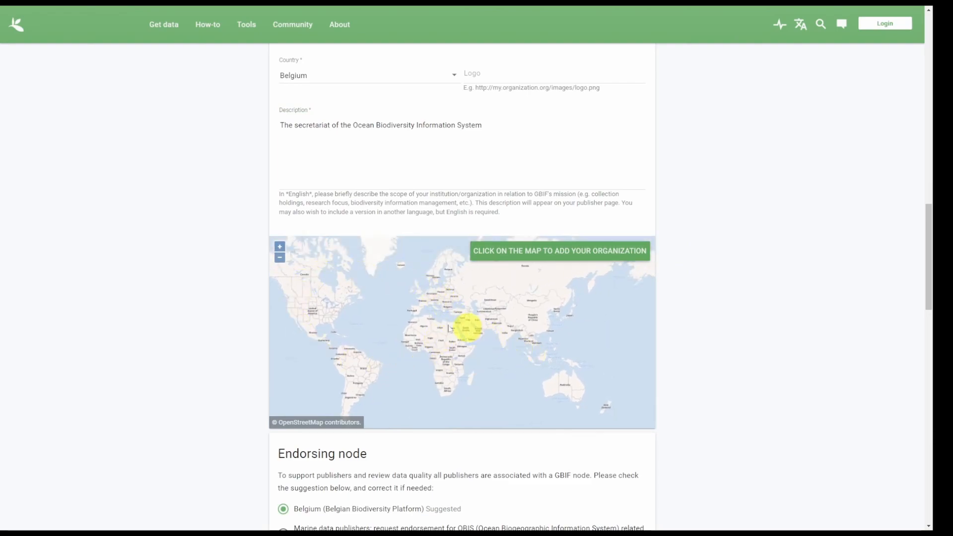
left_click(279, 247)
left_click(279, 247)
left_click_drag(358, 289, 410, 373)
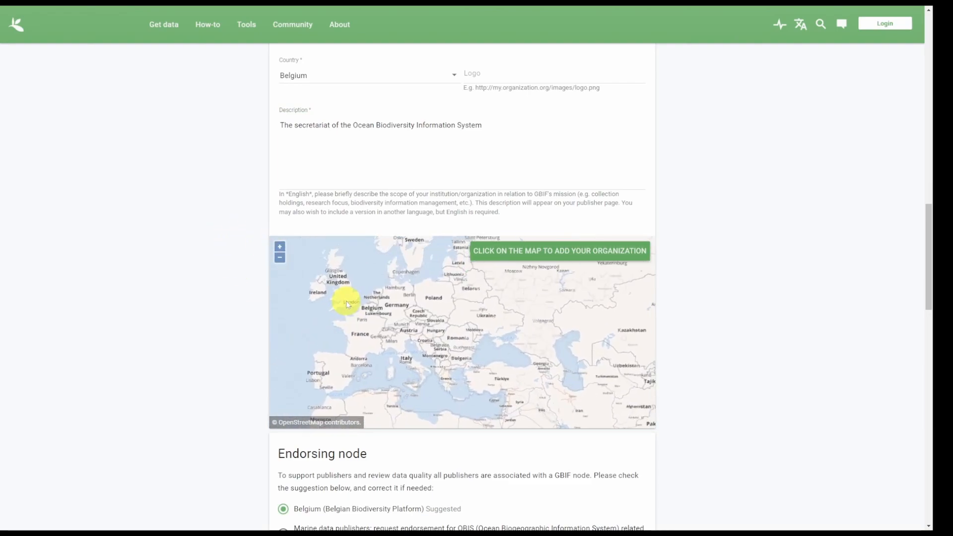
left_click(279, 247)
left_click(279, 247)
left_click_drag(330, 278, 394, 323)
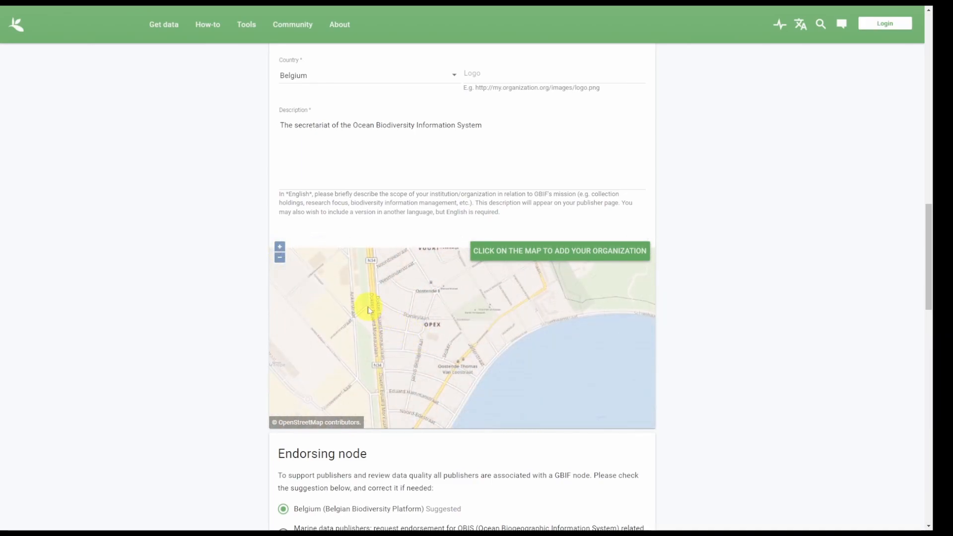
left_click(367, 305)
scroll(292, 222, "down", 5)
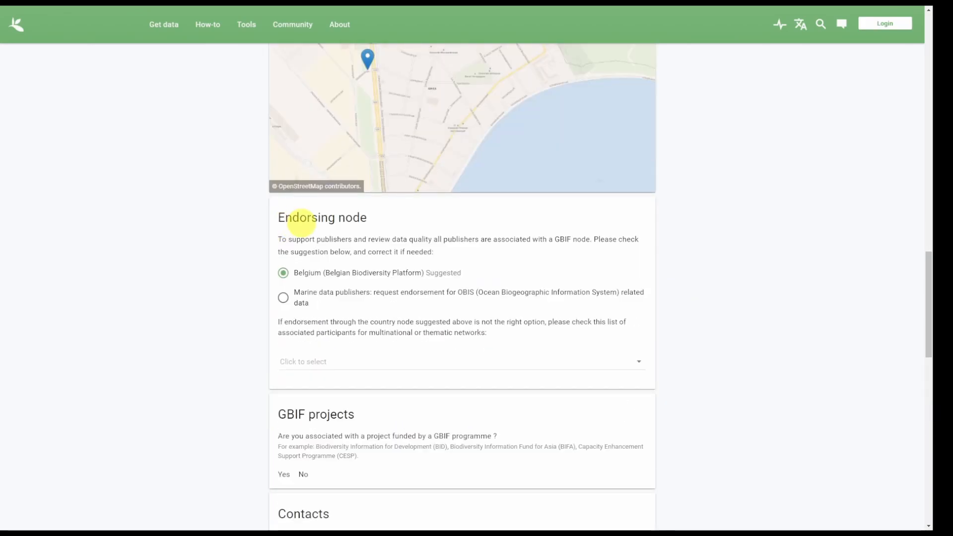
Request endorsement through OBIS as a marine data publisher instead of the Belgian node.
left_click(311, 298)
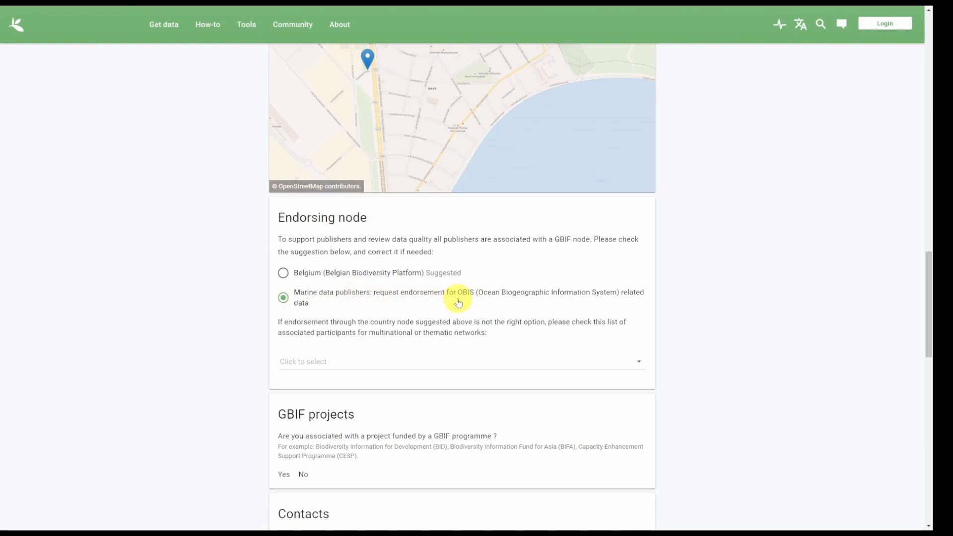
scroll(458, 303, "down", 3)
scroll(443, 289, "down", 2)
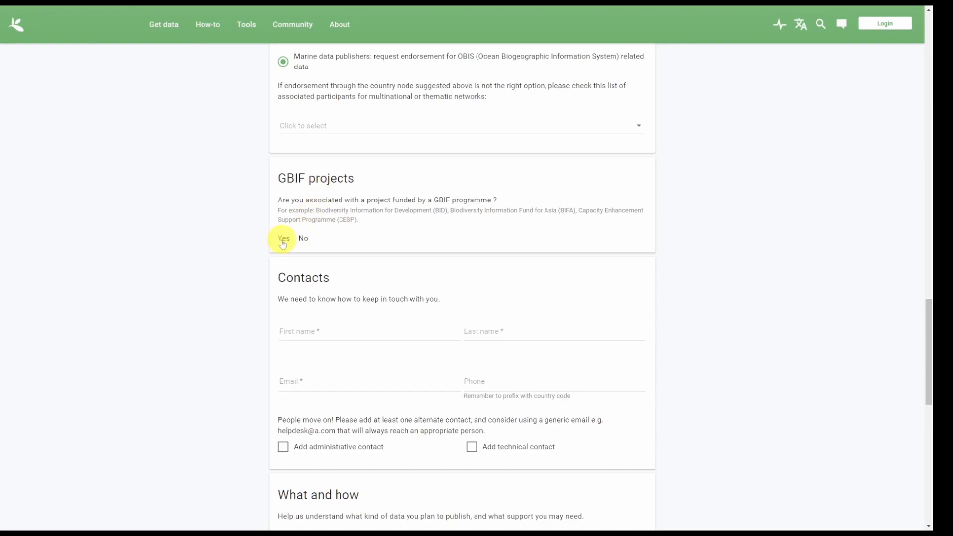
Enter the contact person's first name in the Contacts section.
scroll(343, 311, "down", 2)
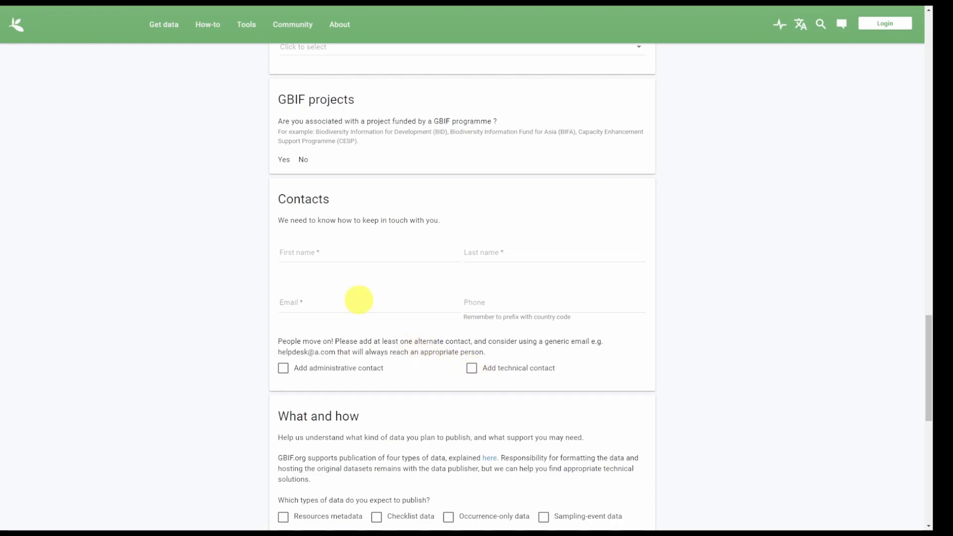
left_click(340, 255)
type("P")
type("ieter")
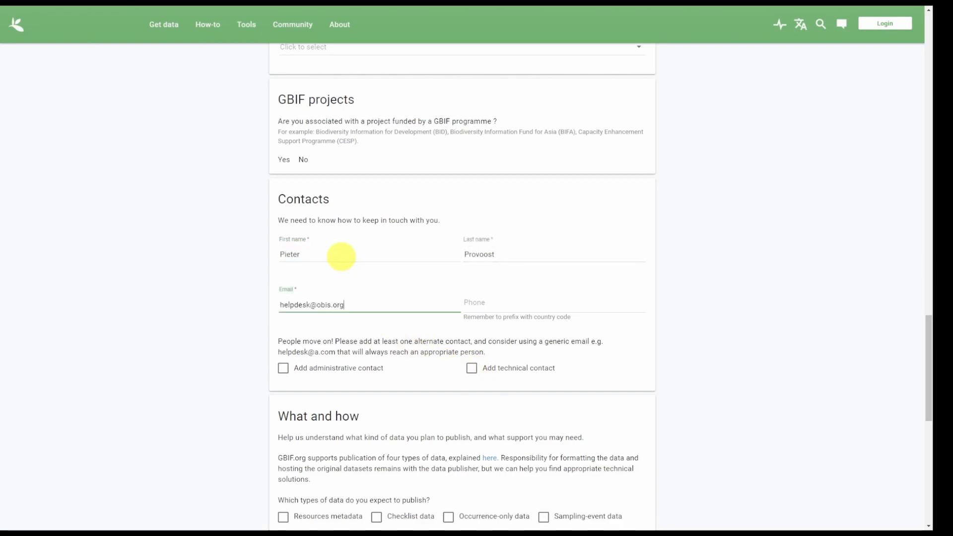
scroll(341, 257, "down", 2)
scroll(343, 258, "down", 3)
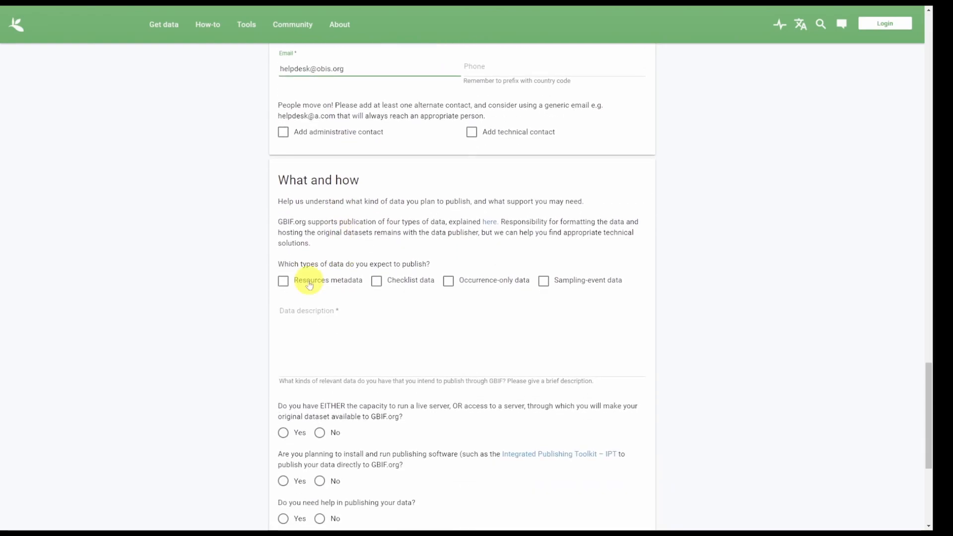
Declare Resources metadata, Occurrence-only and Sampling-event data, described as 'Ocean specific biodiversity data'.
left_click(309, 284)
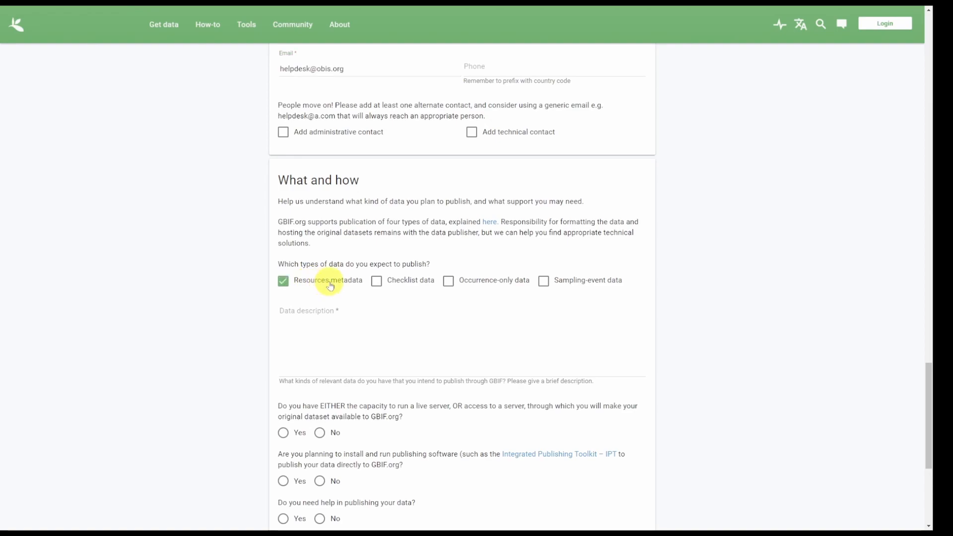
left_click(474, 280)
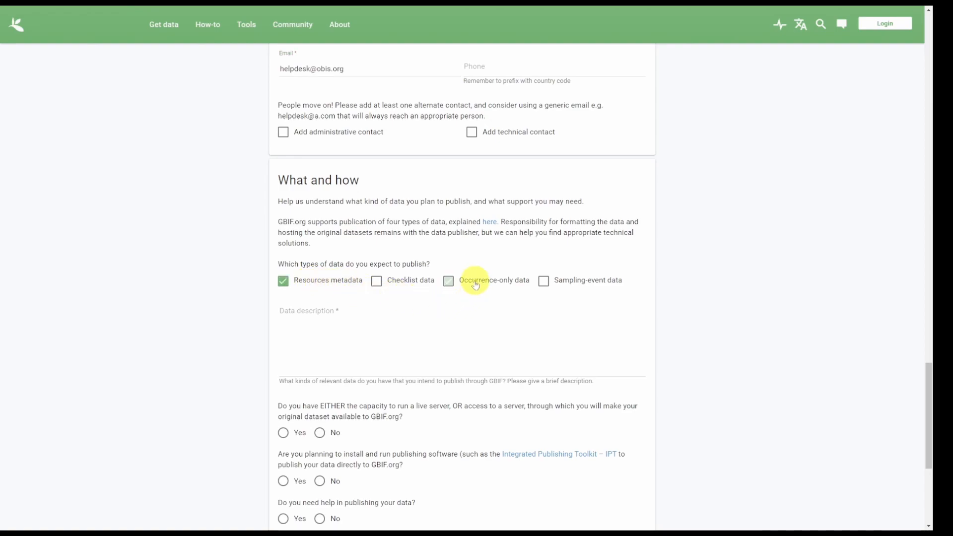
left_click(588, 286)
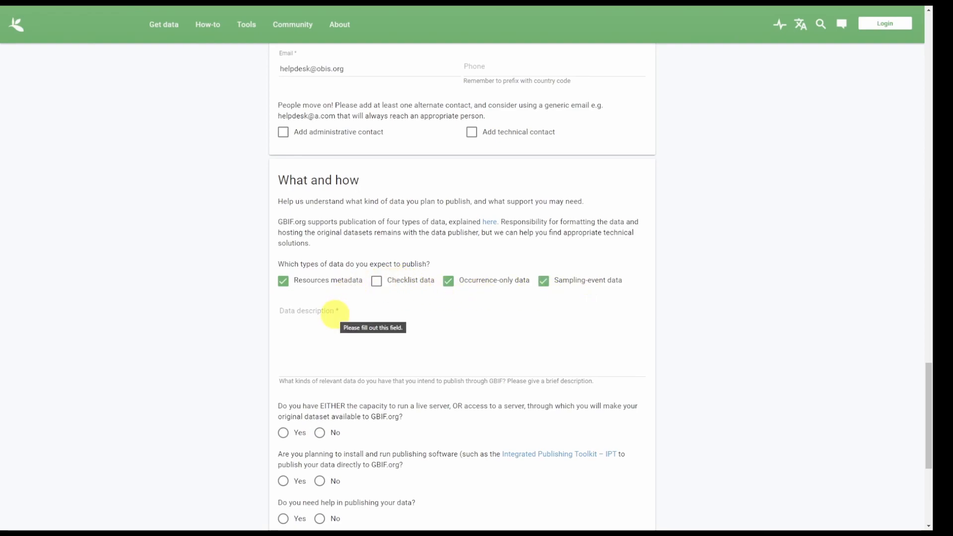
left_click(335, 313)
type("Ocean specific bio")
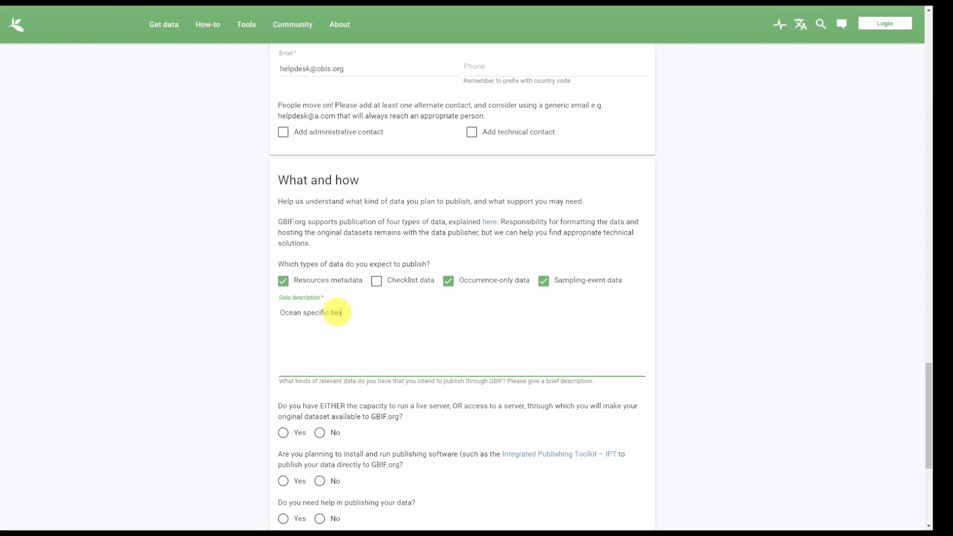
type("diversity data")
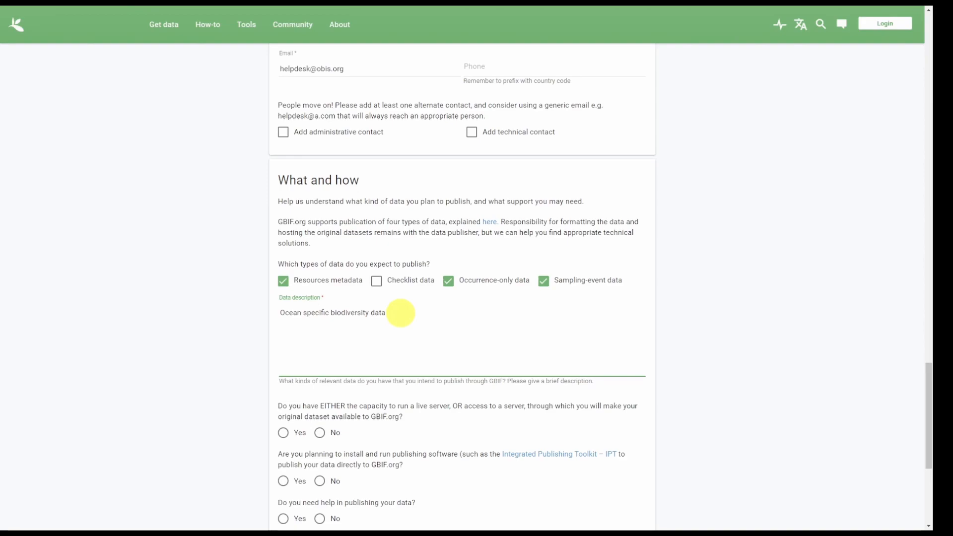
Answer Yes, Yes, No to the server, software and help questions and register the organization.
scroll(401, 312, "down", 2)
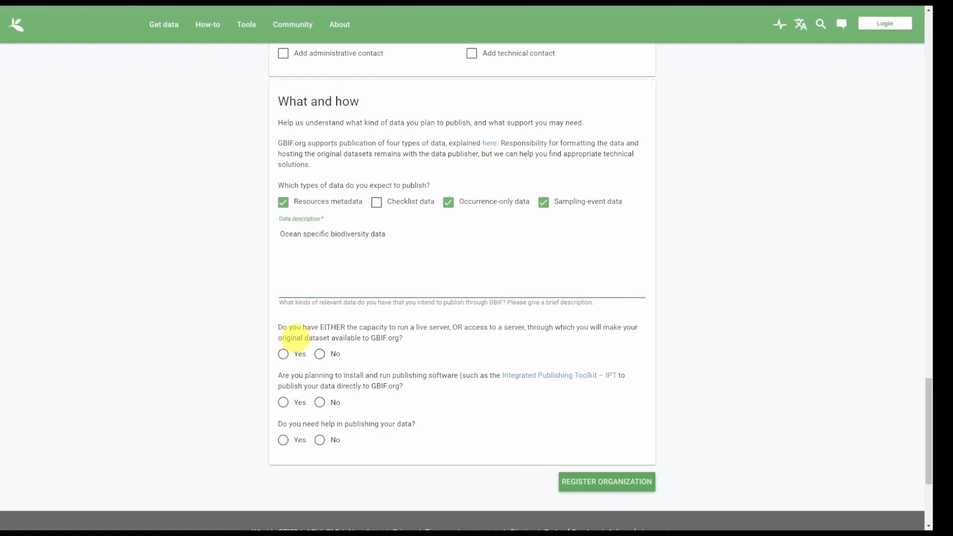
left_click(283, 353)
left_click(283, 402)
left_click(320, 462)
scroll(532, 448, "down", 3)
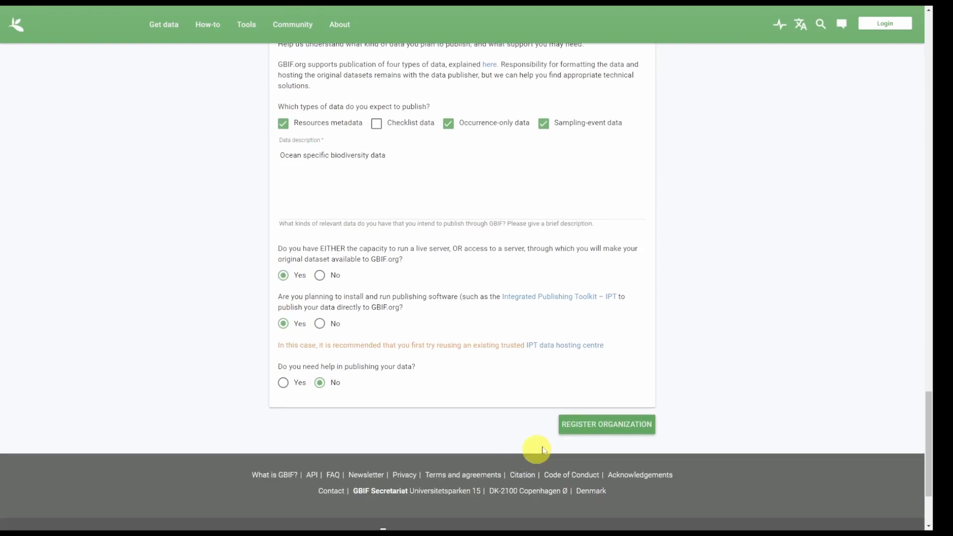
left_click(610, 425)
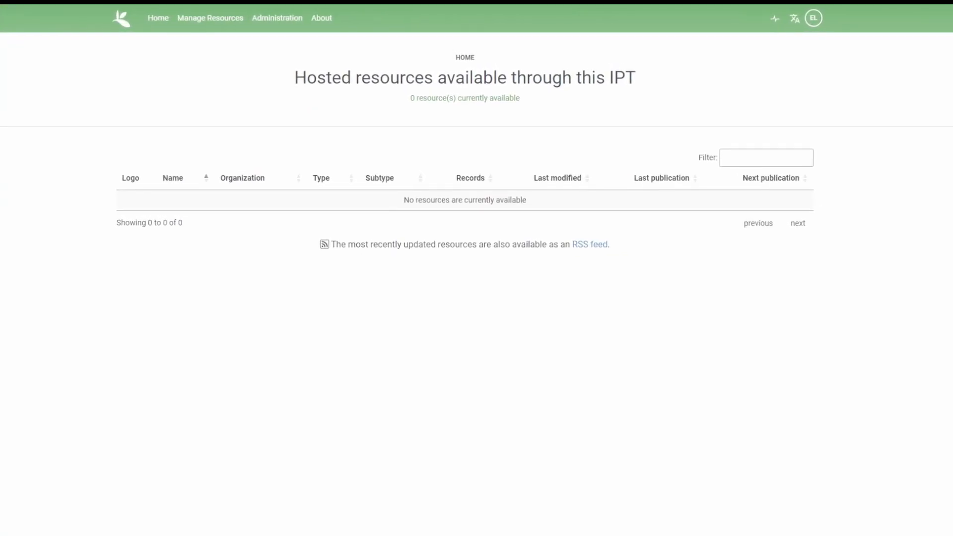
Validate the IPT public URL in the GBIF registration options and open the organization list.
left_click(264, 20)
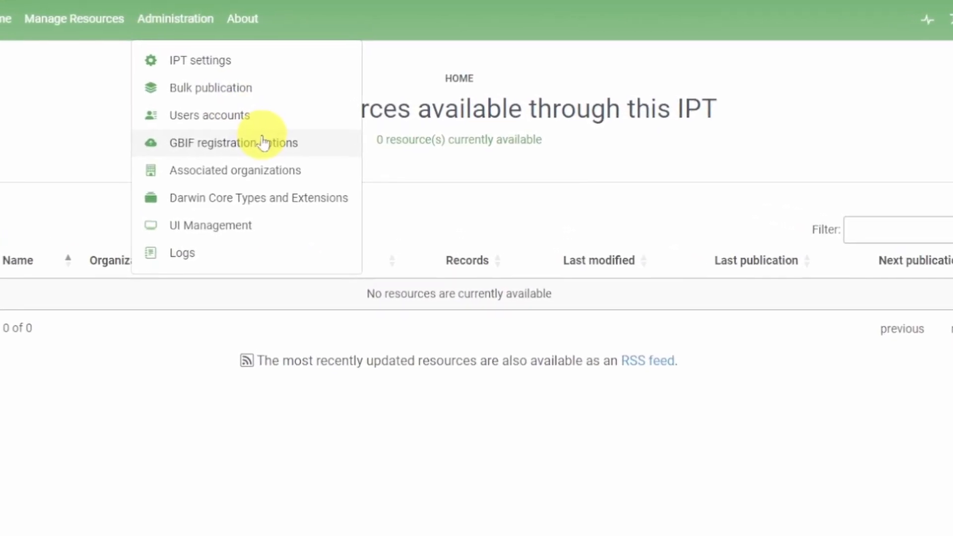
left_click(171, 148)
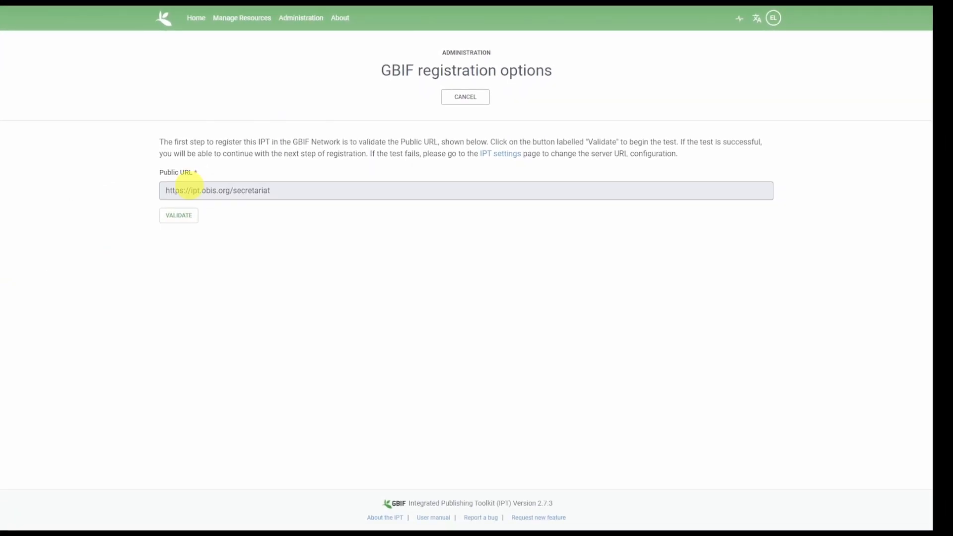
left_click(185, 217)
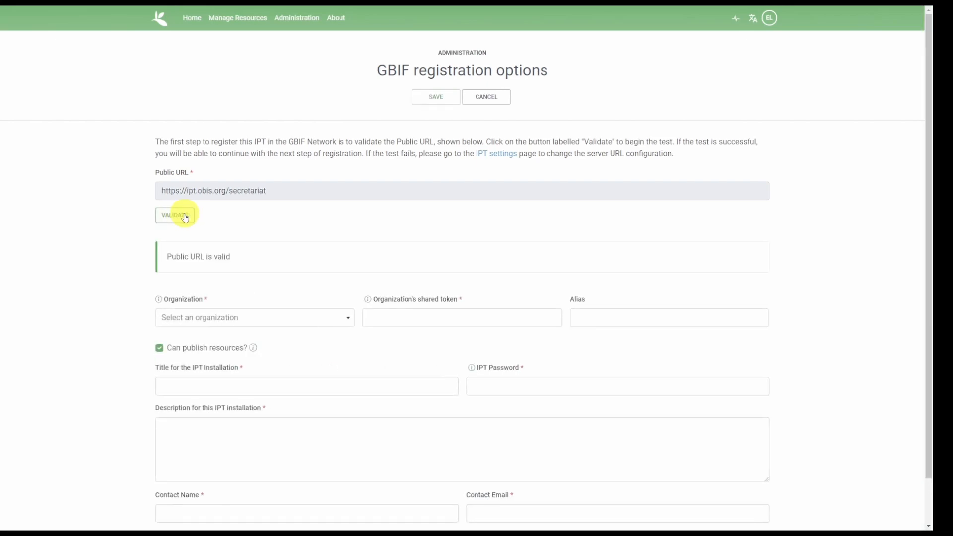
scroll(185, 217, "down", 2)
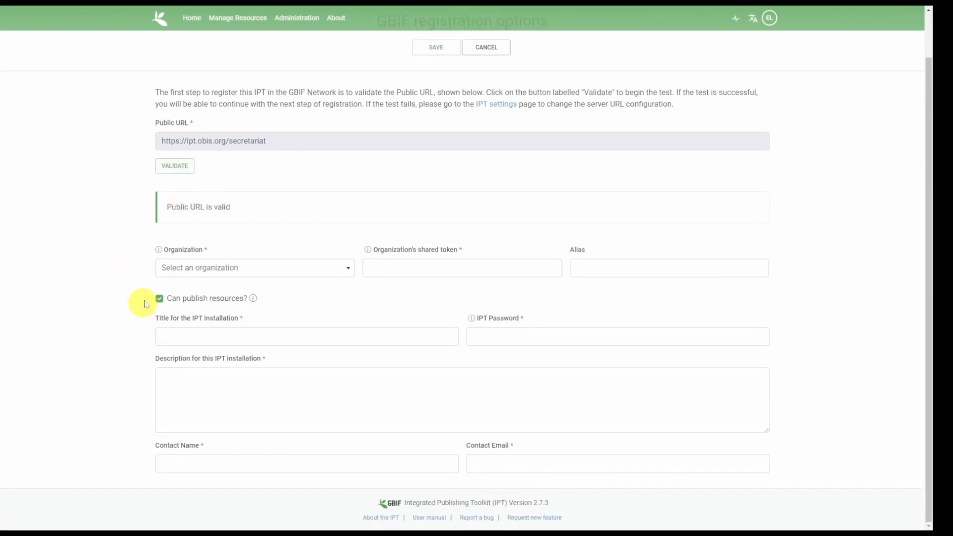
left_click(204, 273)
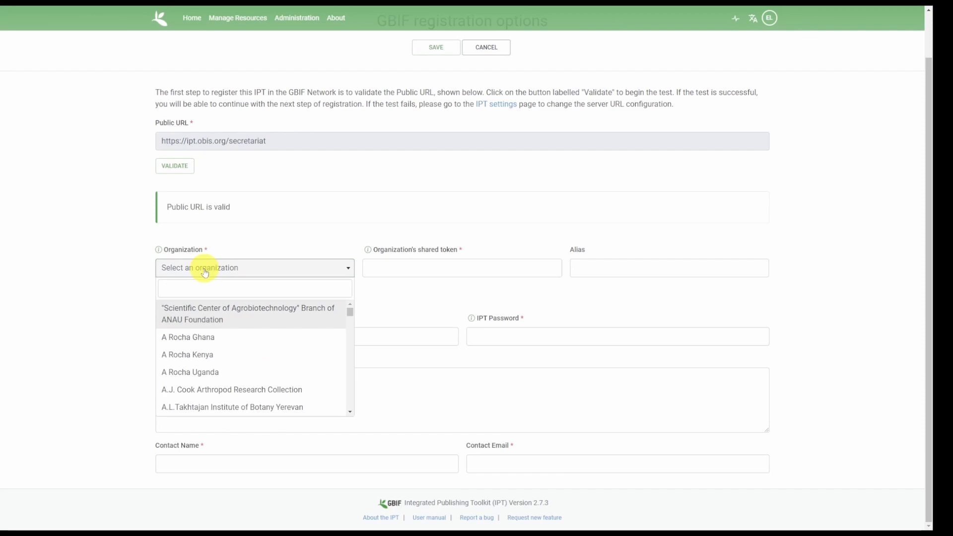
Choose OBIS Secretariat as the organization and paste its shared token.
type("obis sec")
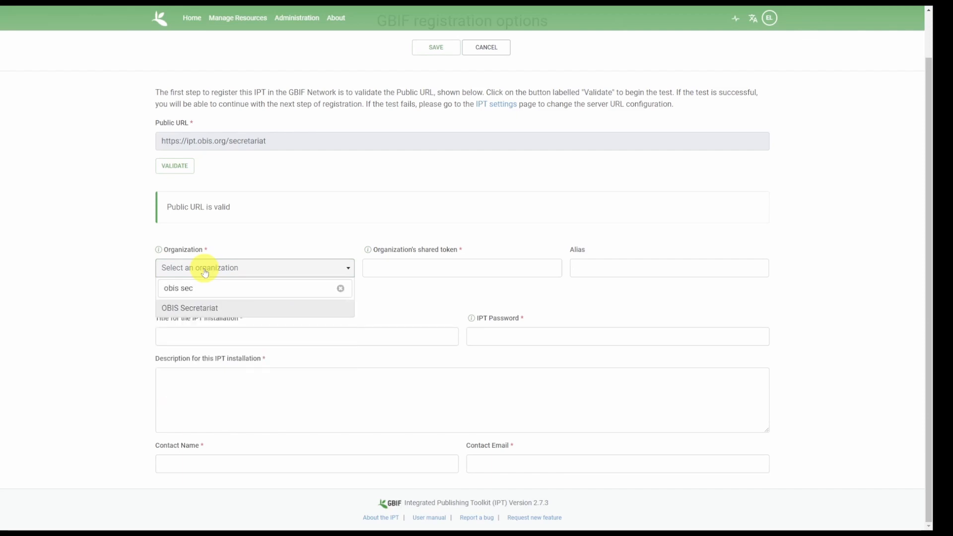
left_click(217, 310)
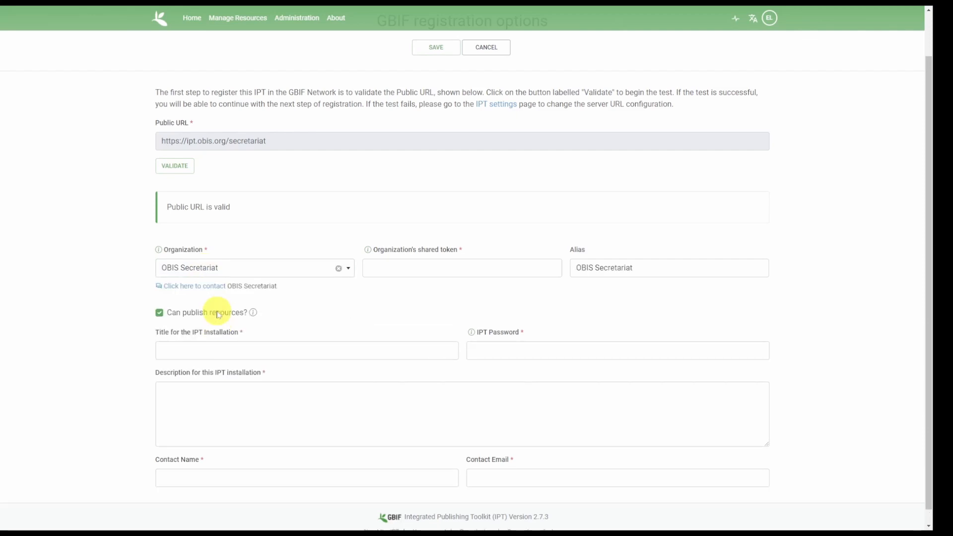
left_click(367, 271)
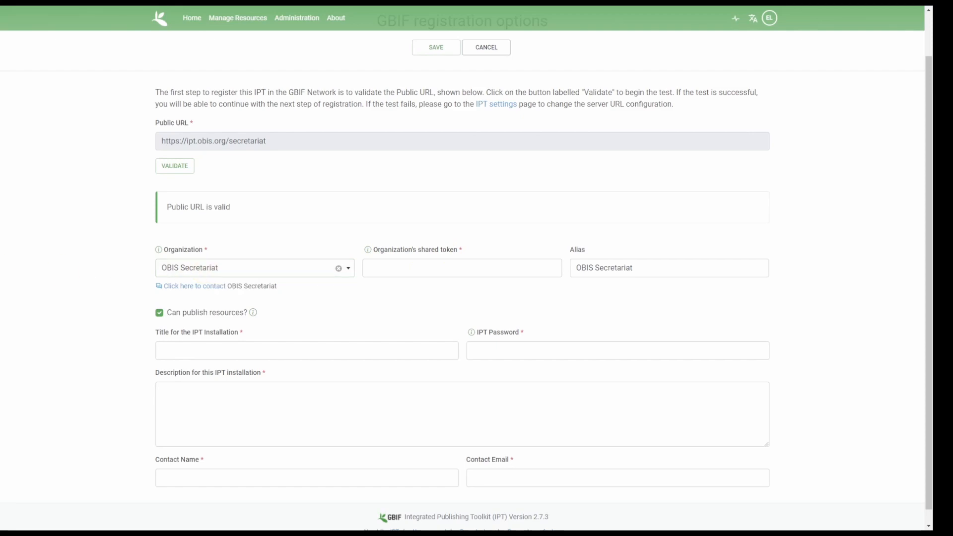
left_click(389, 267)
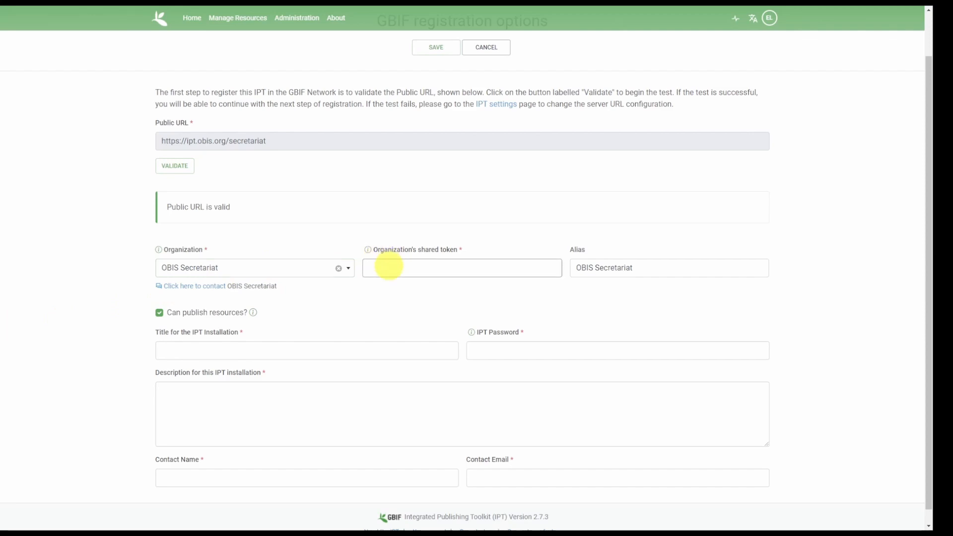
key("ctrl+v")
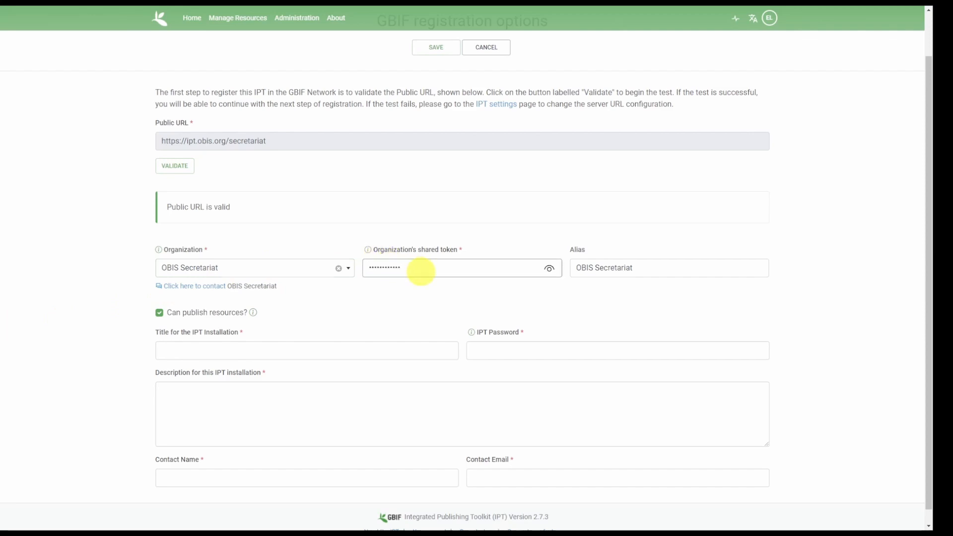
scroll(348, 317, "down", 1)
Enter title 'OBIS Secretariat', the IPT password and a description of the OBIS secretariat.
left_click(310, 345)
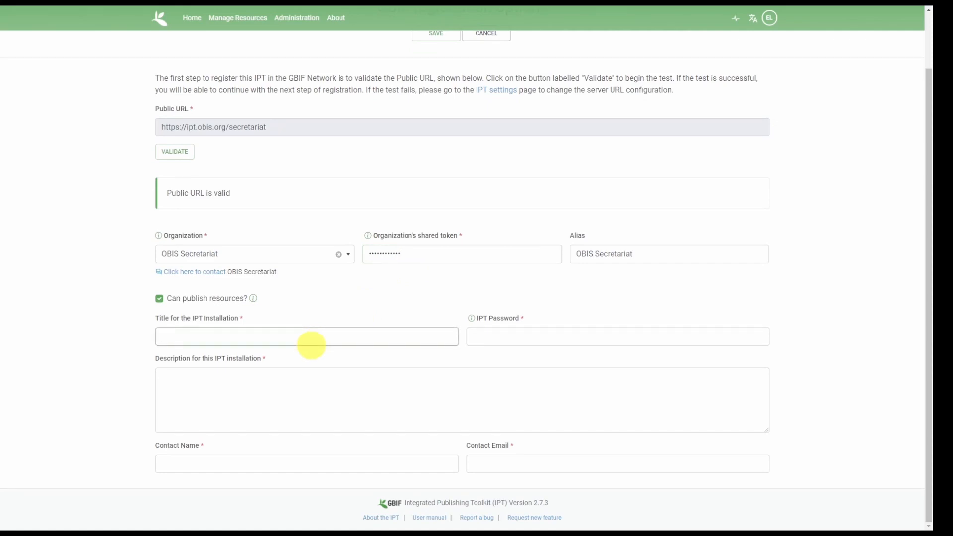
type("OBIS Secretariat")
key("Tab")
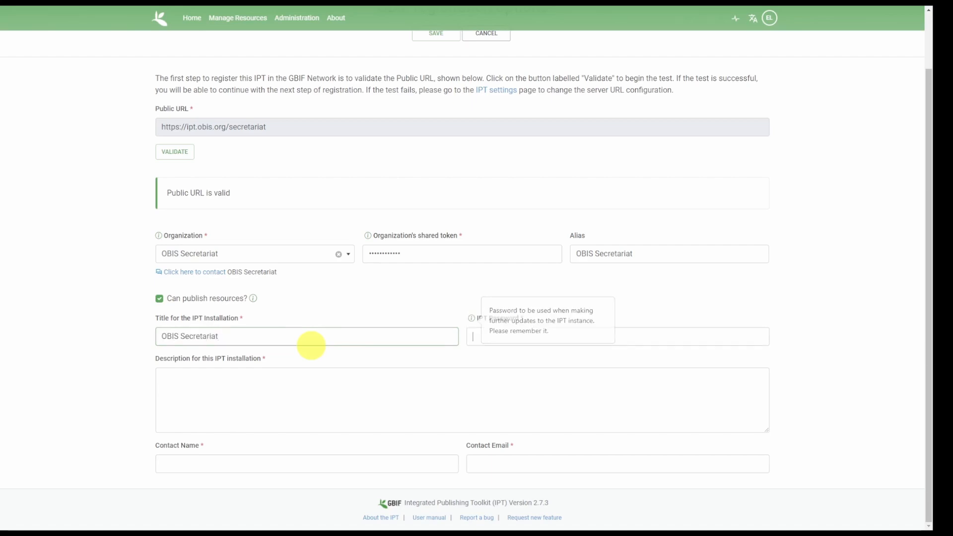
left_click(487, 332)
key("ctrl+v")
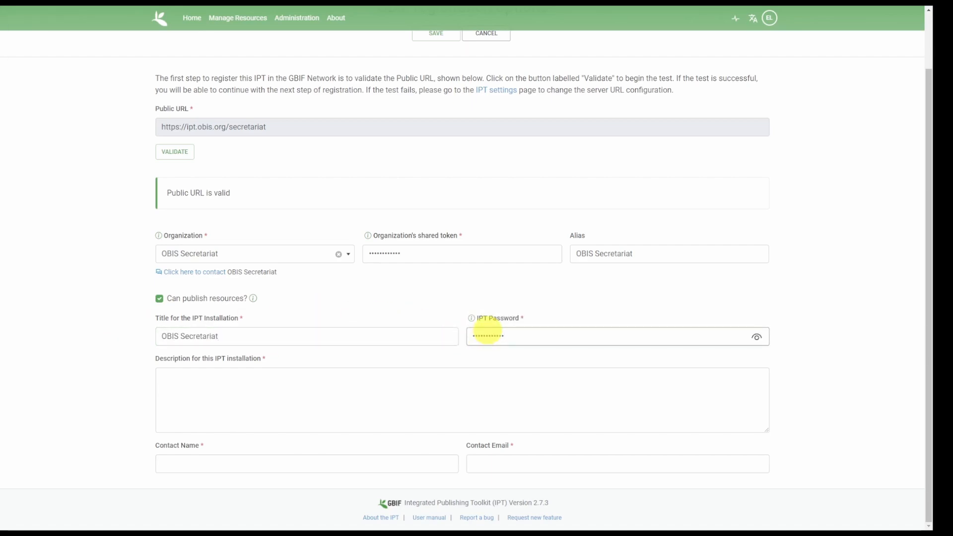
left_click(276, 389)
type("The secretariat for the Ocean Biodiversity Information System")
Fill in the contact's name and e-mail, then save the GBIF registration.
left_click(252, 459)
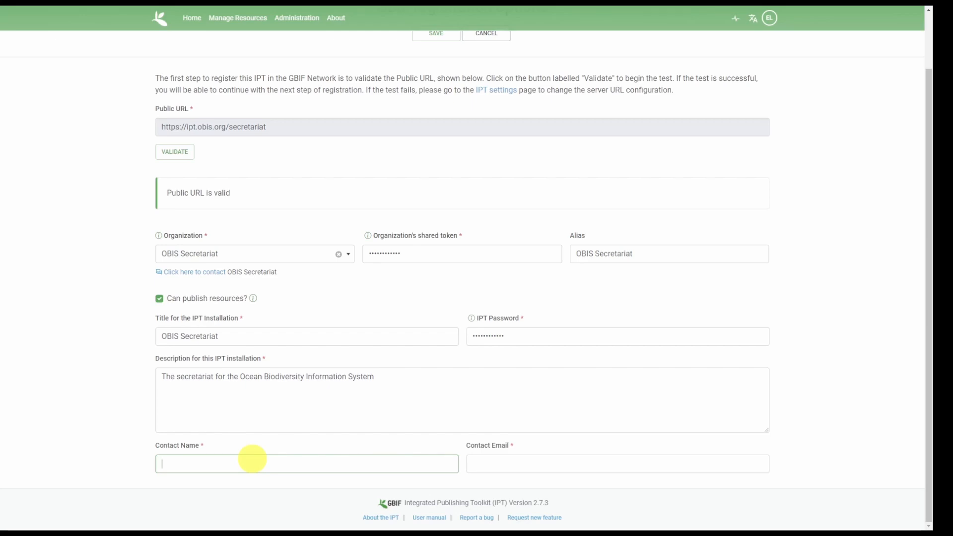
key("Tab")
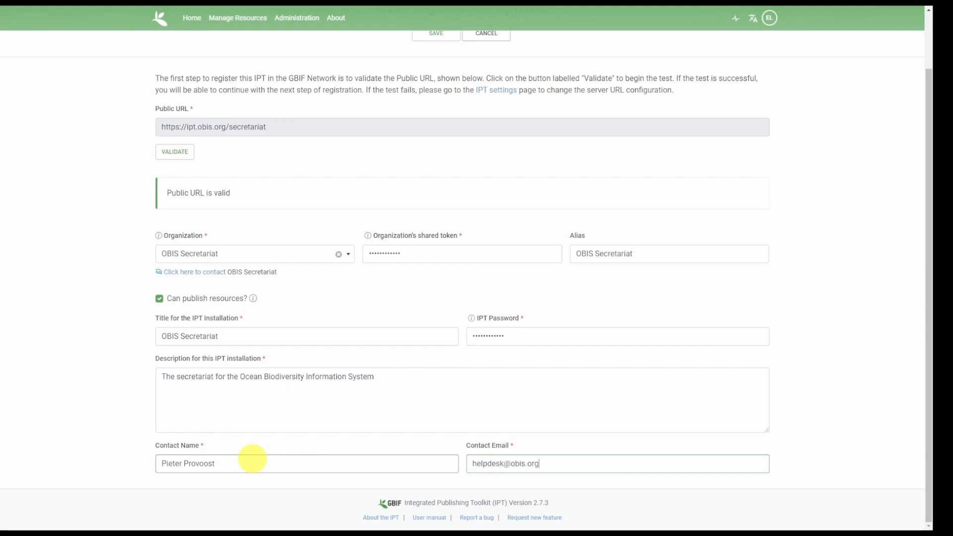
scroll(412, 360, "up", 2)
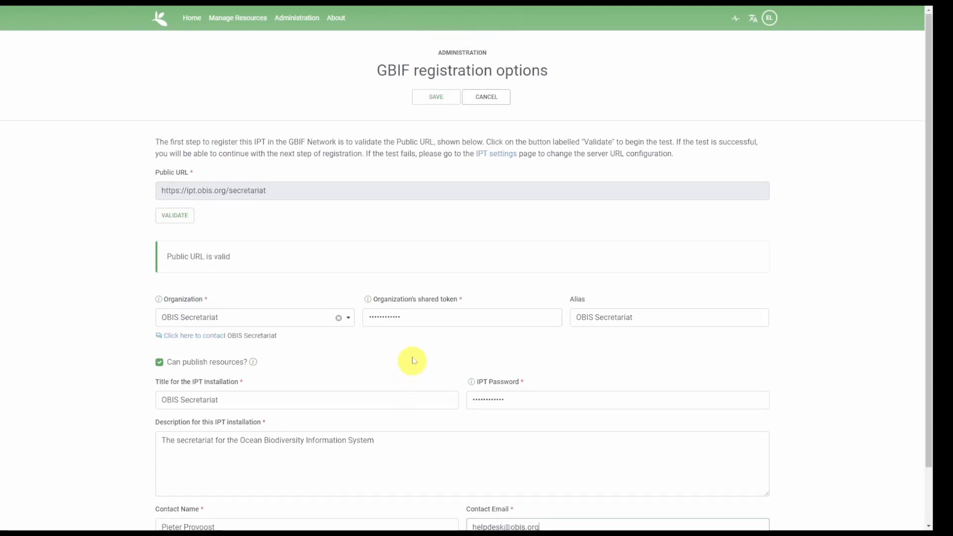
left_click(437, 98)
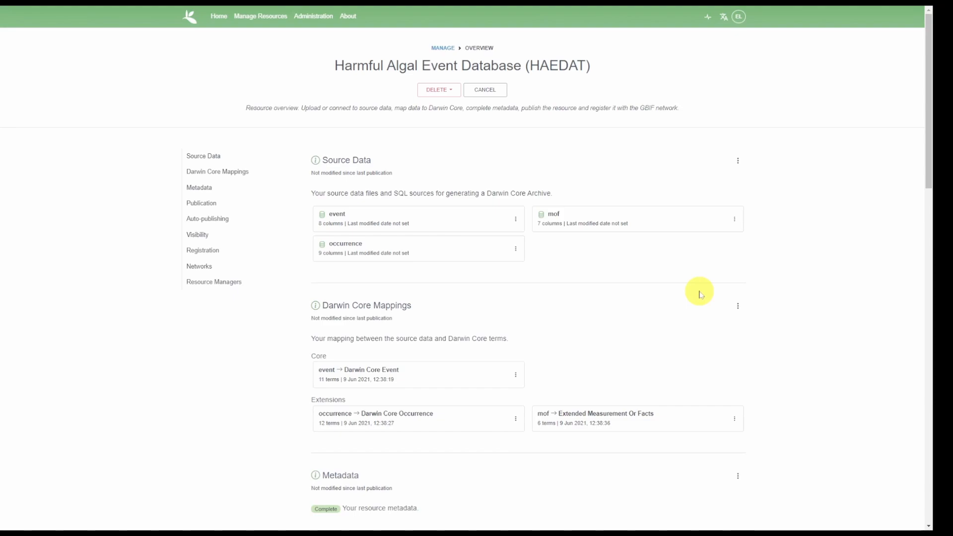
Under the HAEDAT resource's Networks section, add the Ocean Biodiversity Information System (OBIS) network.
scroll(699, 293, "down", 10)
scroll(700, 294, "down", 3)
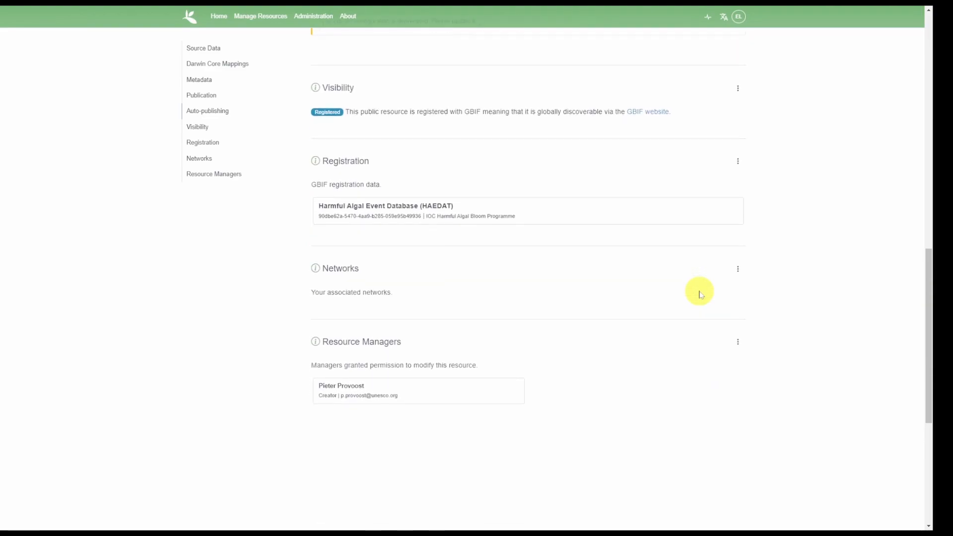
left_click(738, 271)
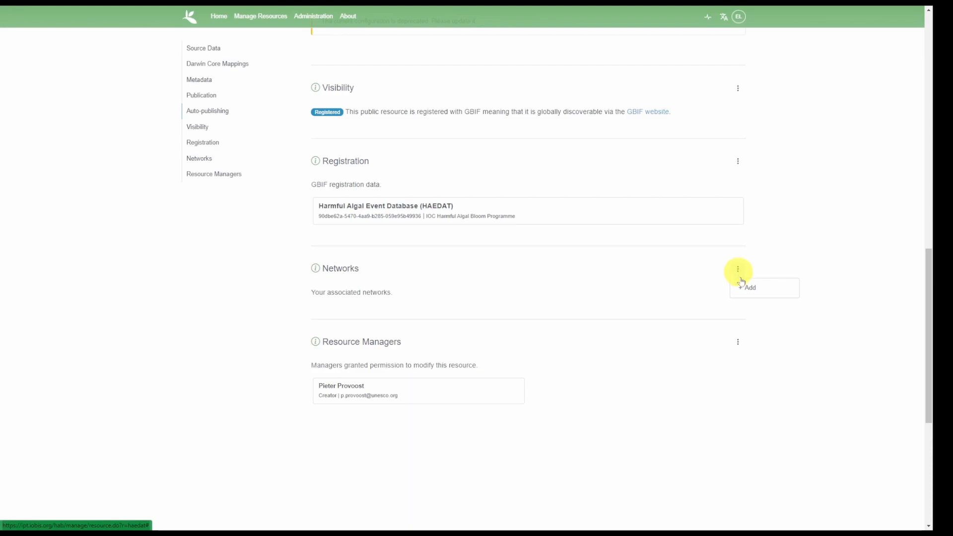
left_click(753, 288)
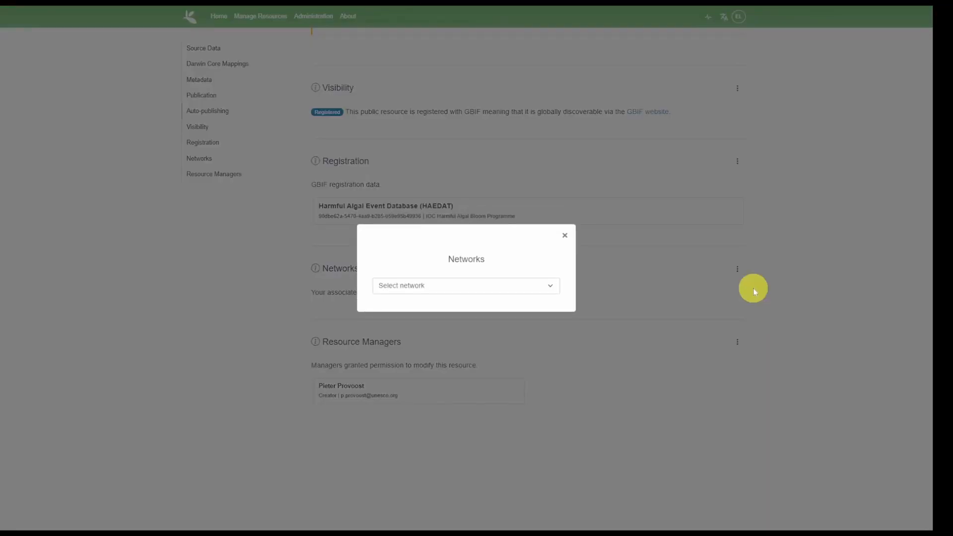
left_click(462, 290)
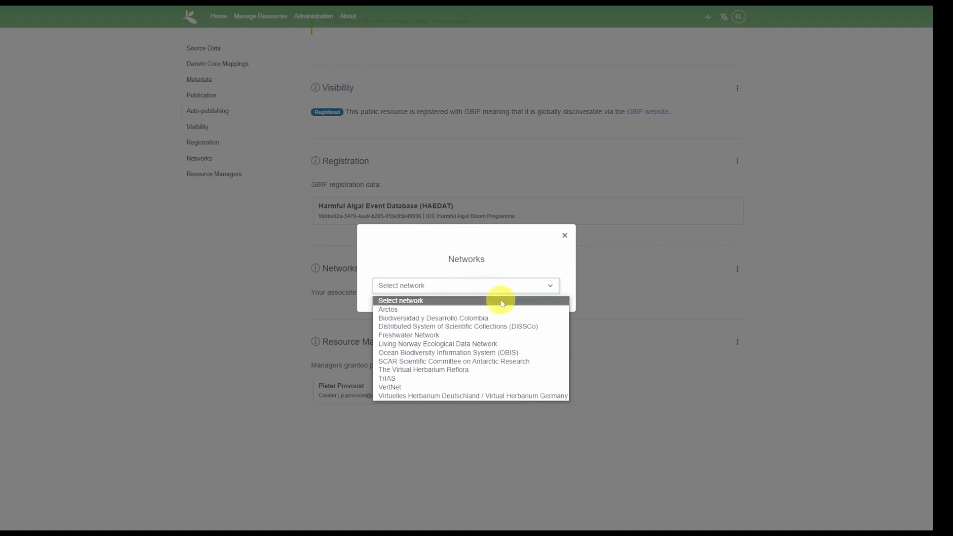
left_click(504, 353)
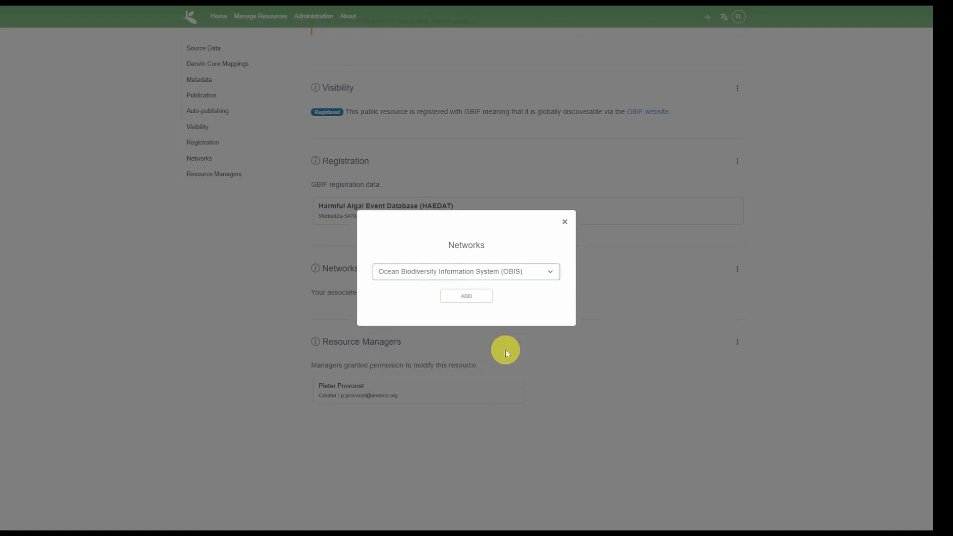
left_click(462, 298)
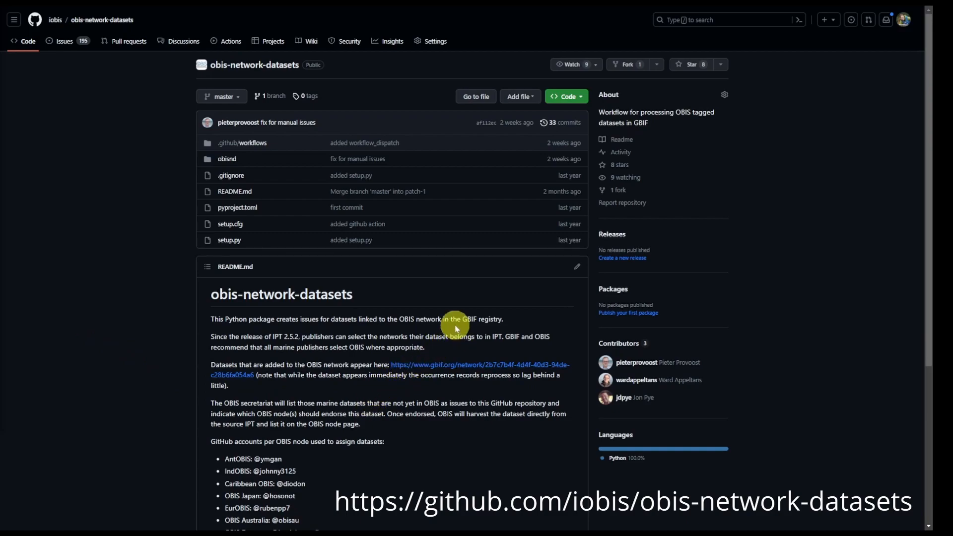
Show the Issues list of the iobis/obis-network-datasets repository on GitHub.
left_click(66, 42)
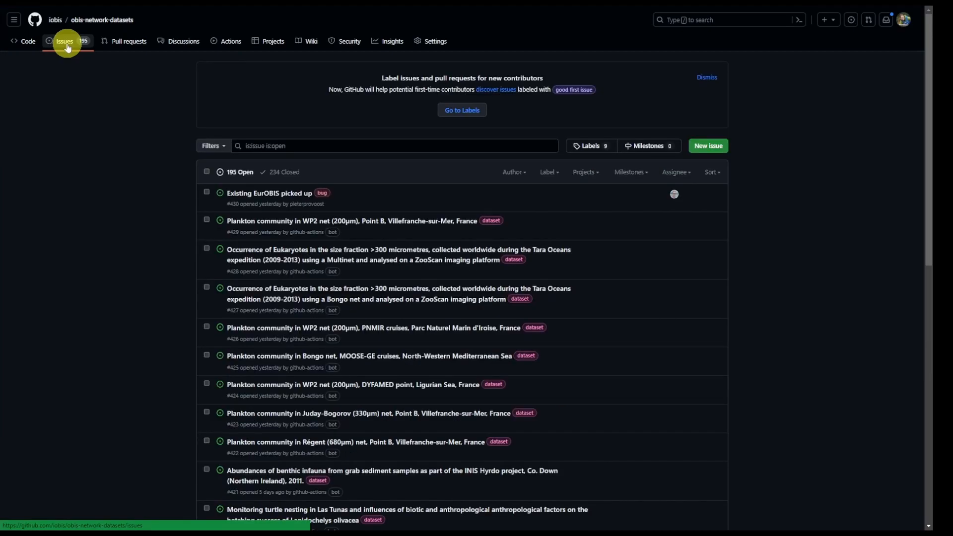